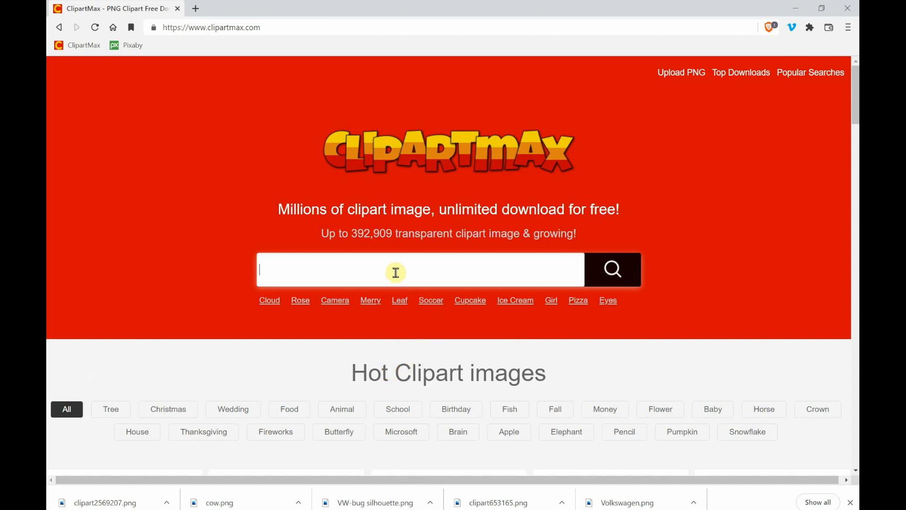
- Search ClipartMax for Stegosaurus Clipart using the suggested search term
left_click(369, 275)
type("Ste")
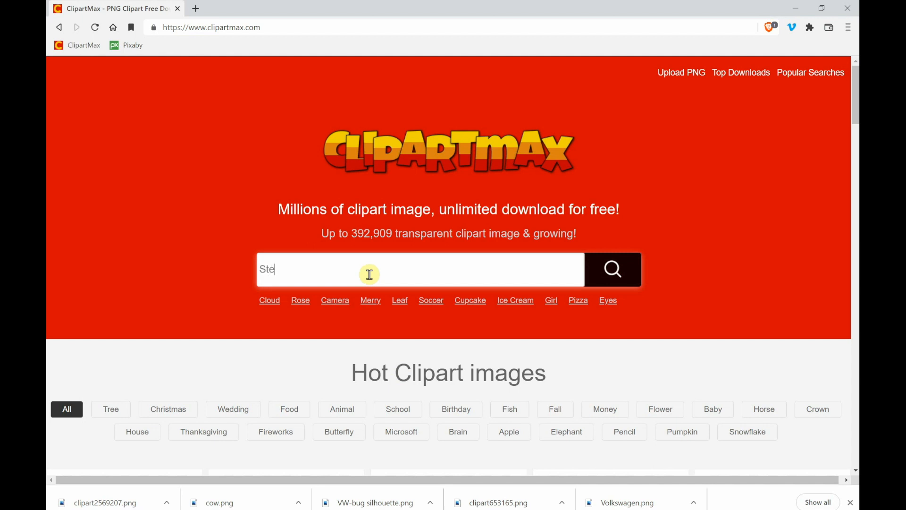
type("go")
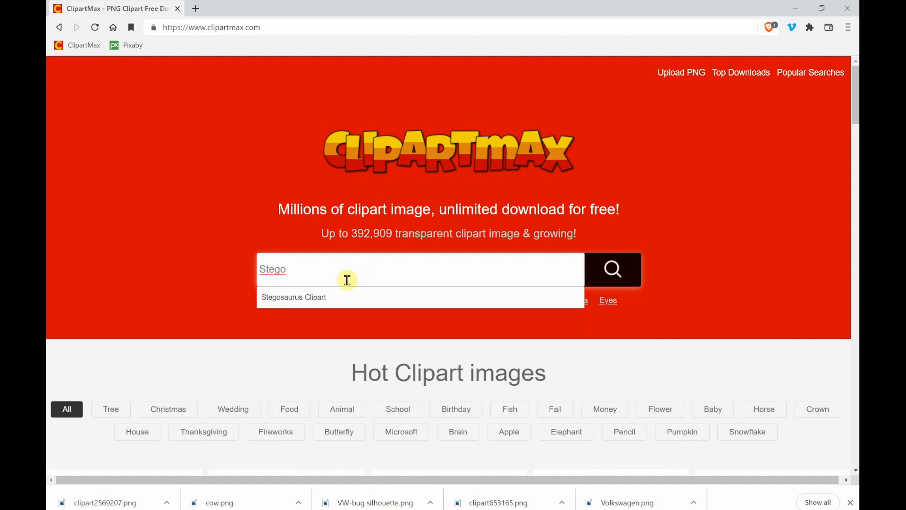
left_click(331, 298)
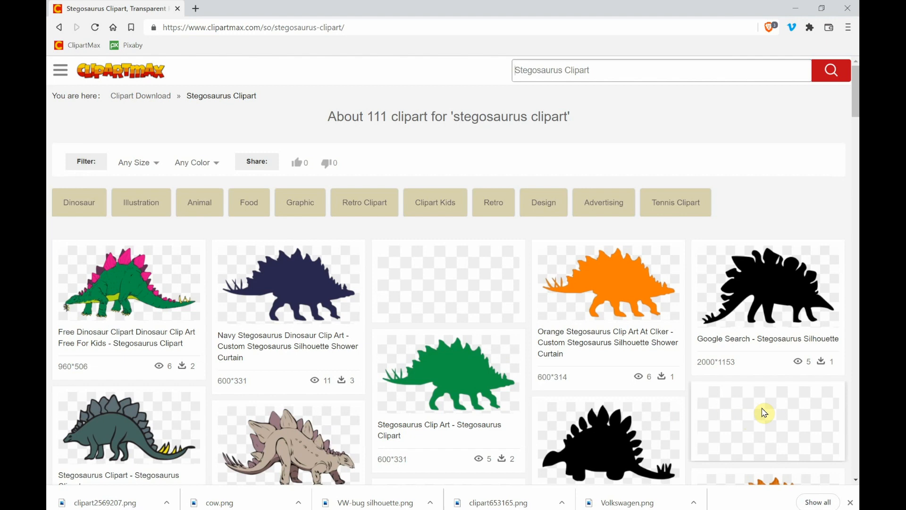
- Download the black stegosaurus silhouette PNG and save it as dino in the Pro-Stitcher Designer folder
left_click(782, 297)
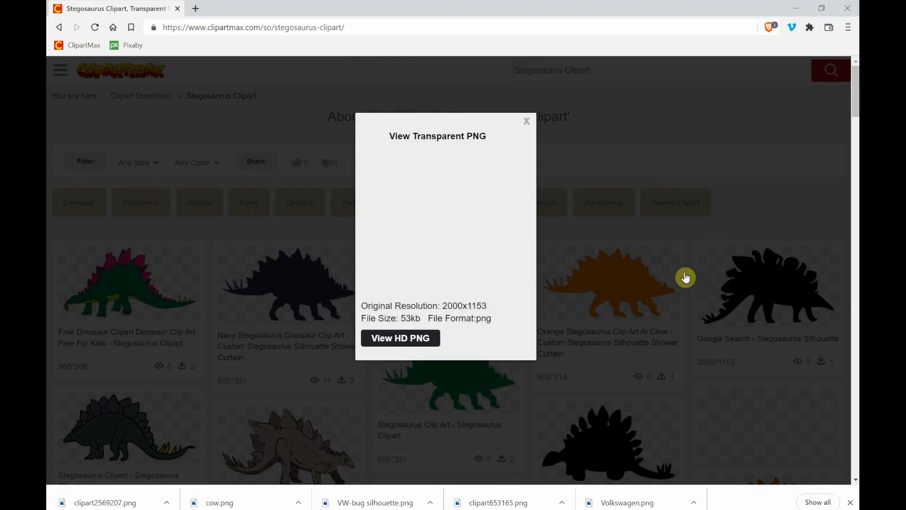
left_click(397, 349)
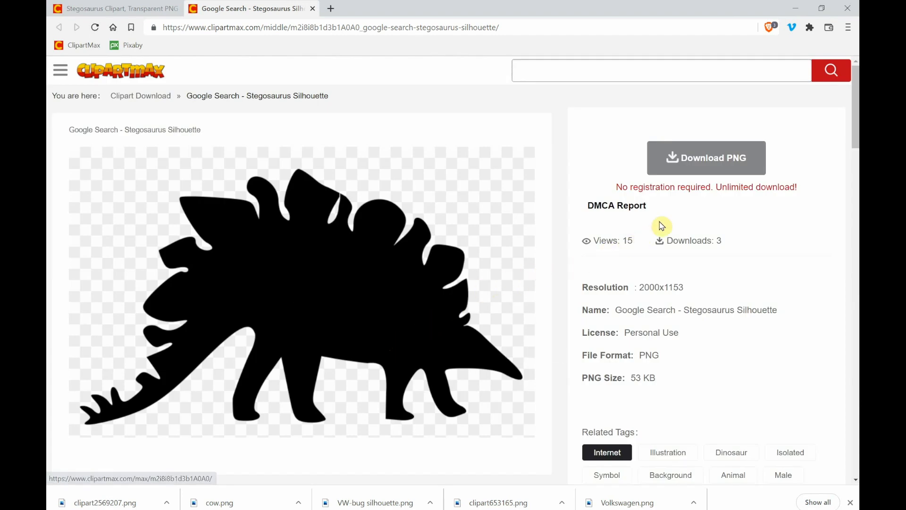
left_click(712, 168)
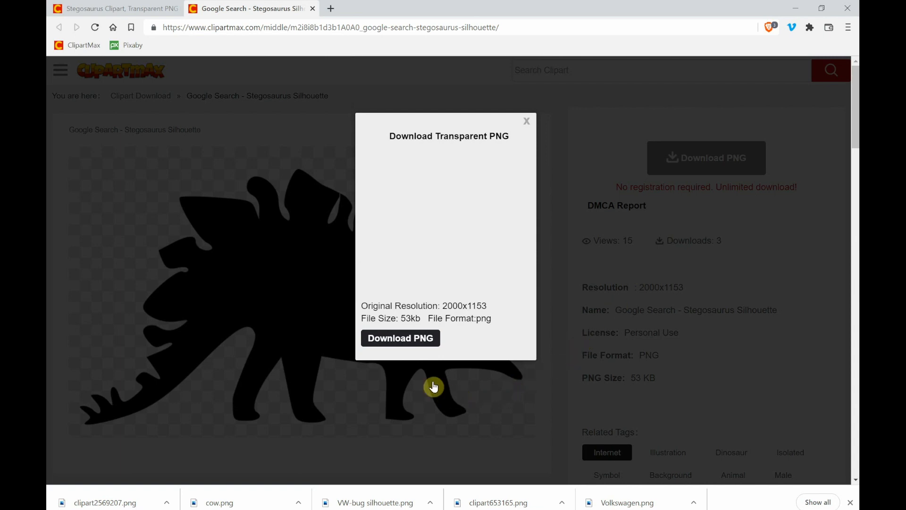
left_click(404, 338)
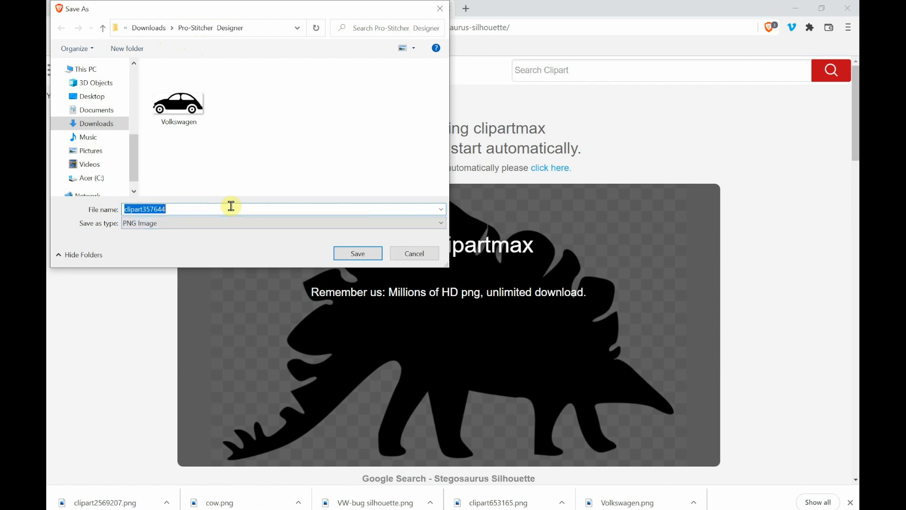
type("dino")
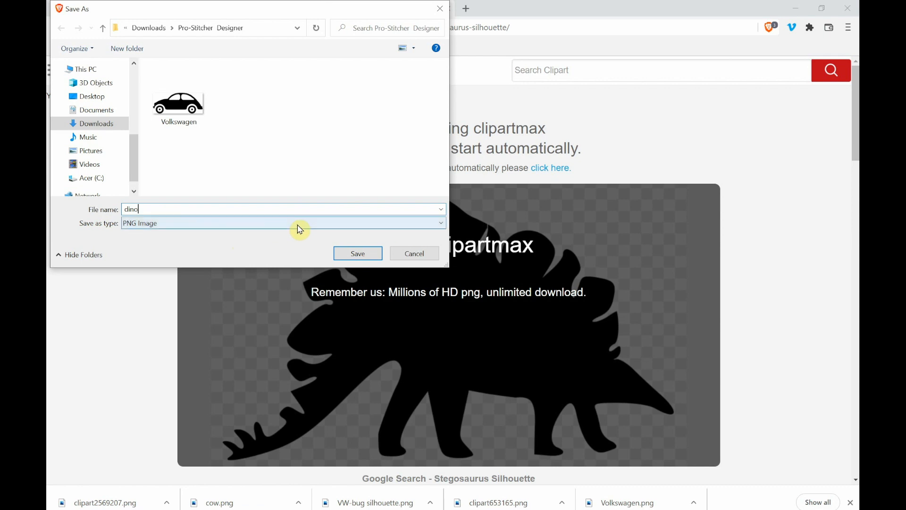
left_click(357, 255)
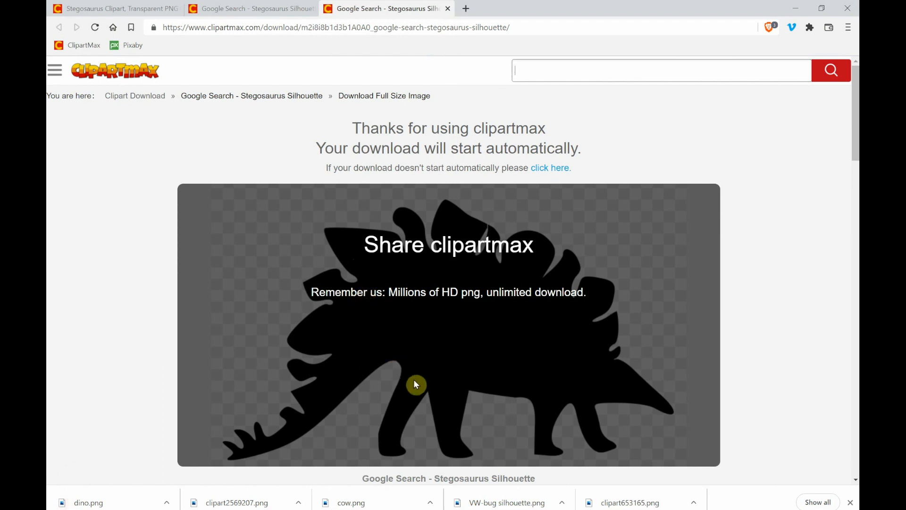
- Switch to Pro-Stitcher Studio and choose dino.png from the Pro-Stitcher Designer folder as the image for Auto Digitizing
key("alt+Tab")
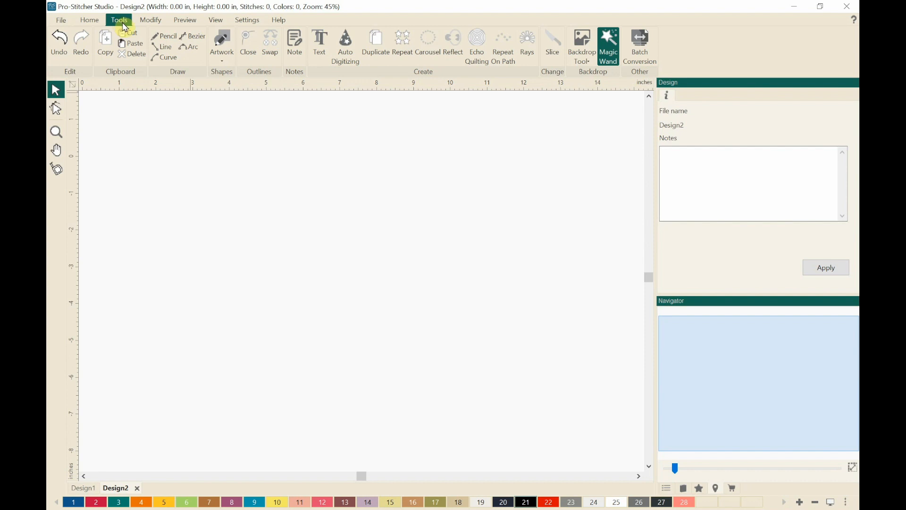
left_click(344, 64)
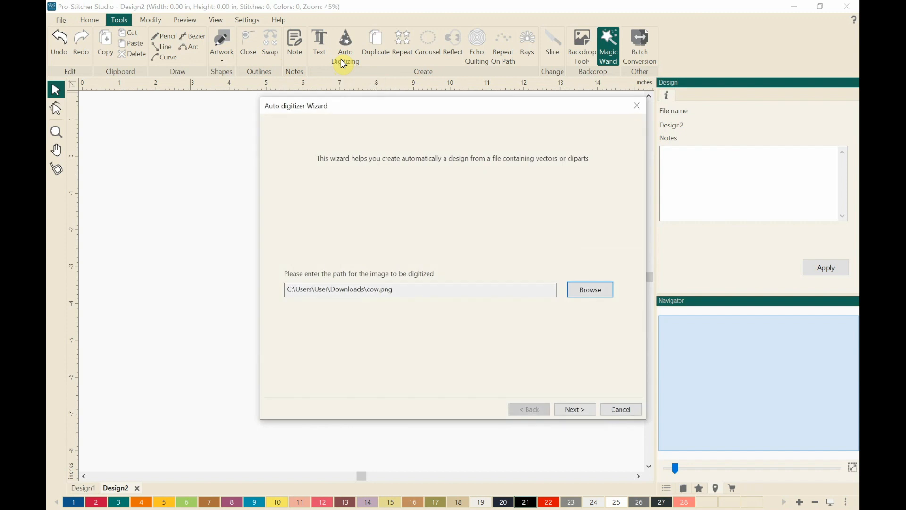
left_click(581, 294)
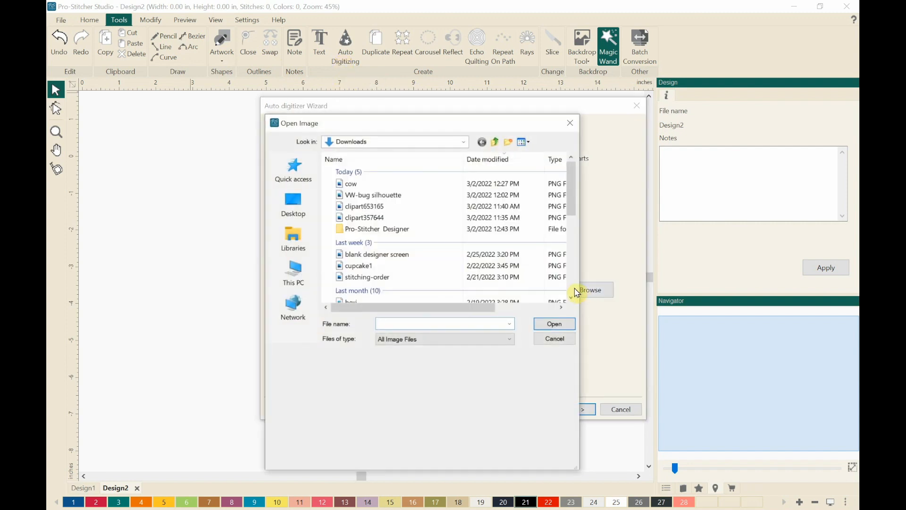
double_click(366, 231)
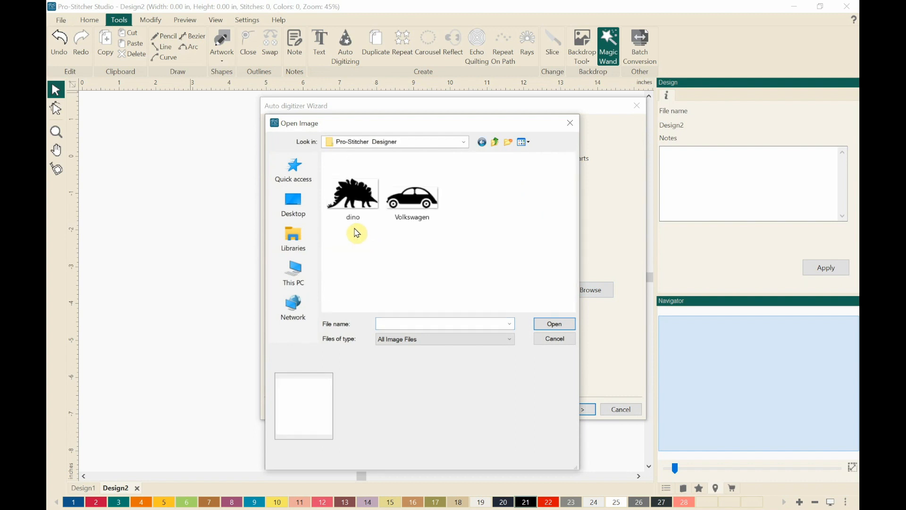
left_click(353, 196)
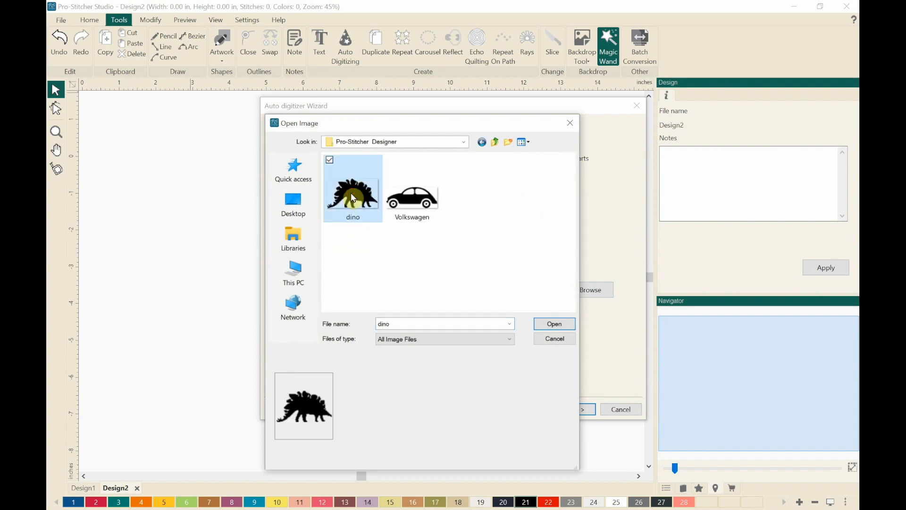
left_click(542, 326)
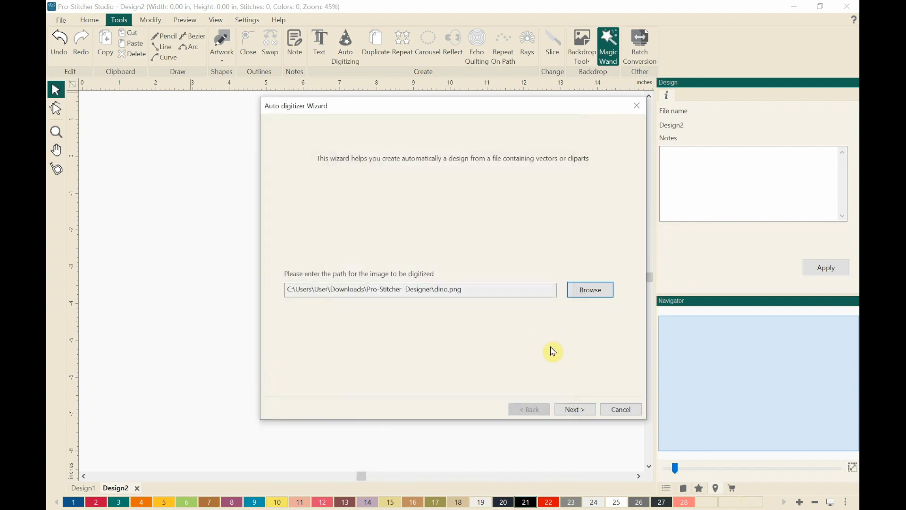
- Complete the auto digitizing of the dinosaur, keeping the default image size and one color
left_click(574, 409)
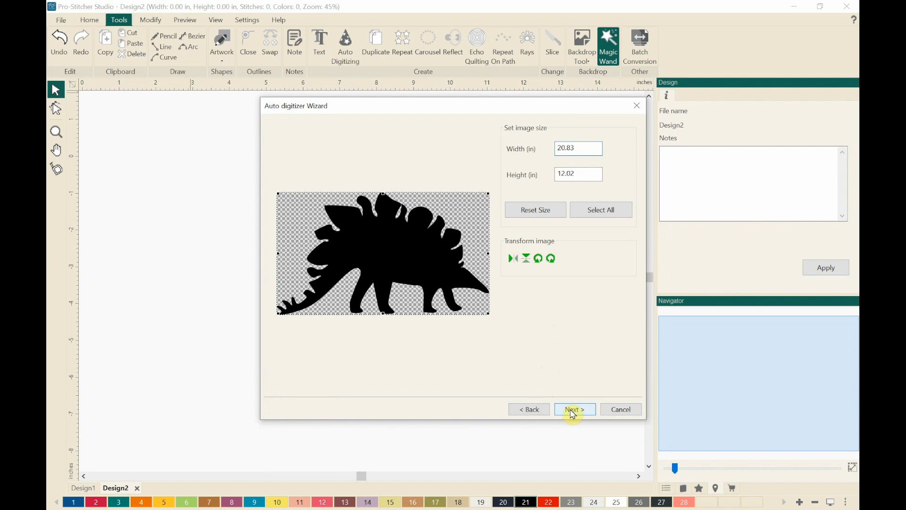
left_click(573, 413)
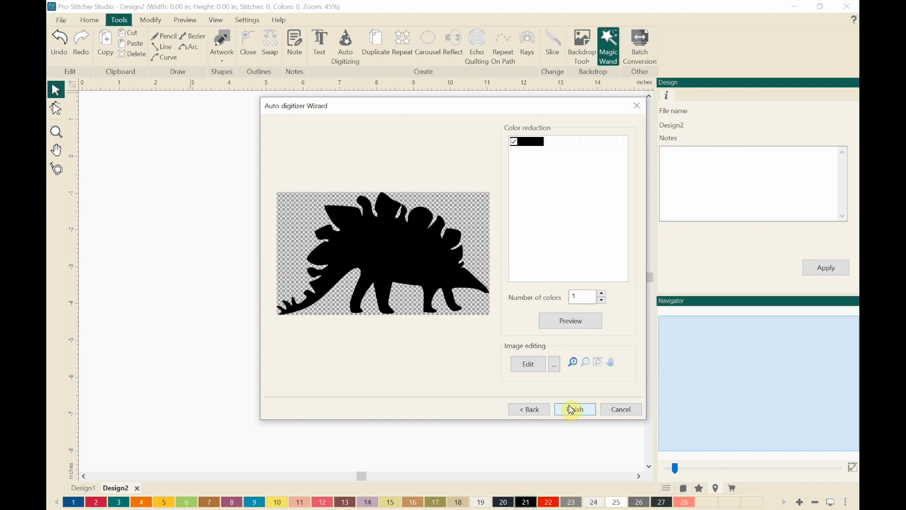
left_click(571, 410)
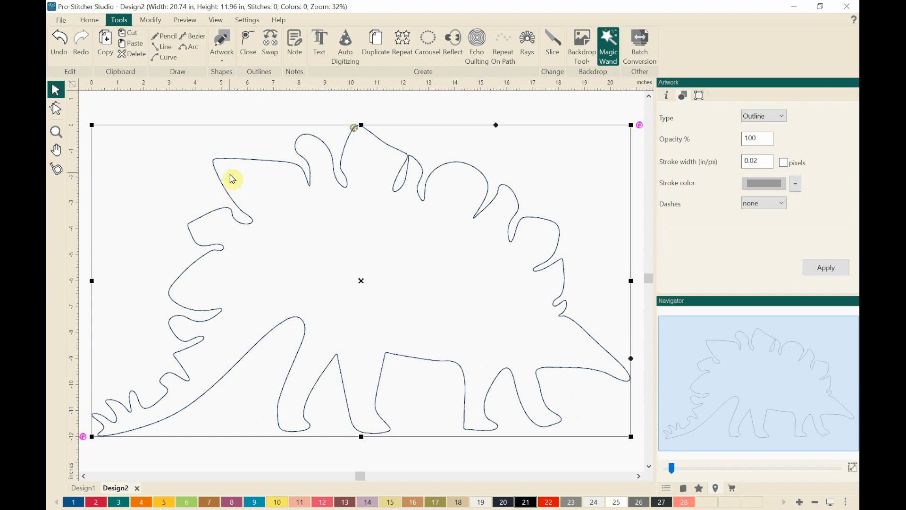
- Convert the digitized dinosaur outline artwork to Running Stitches
right_click(285, 210)
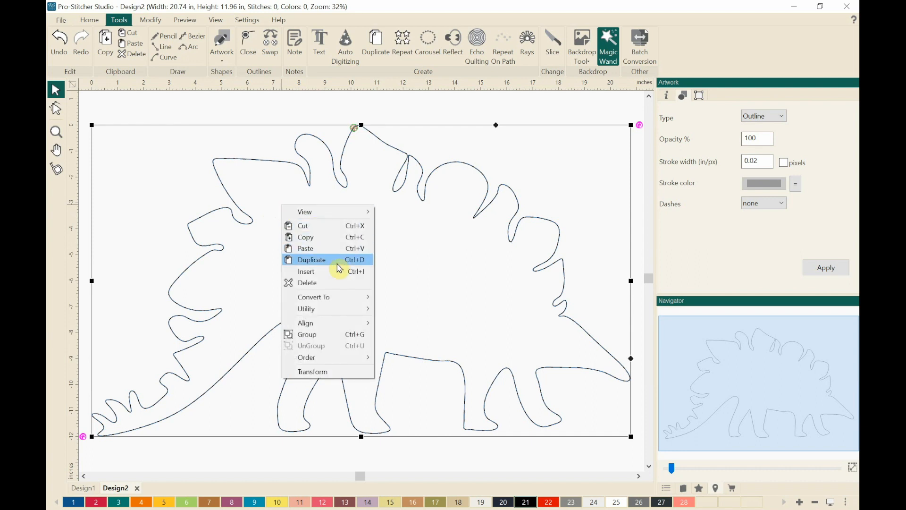
mouse_move(338, 301)
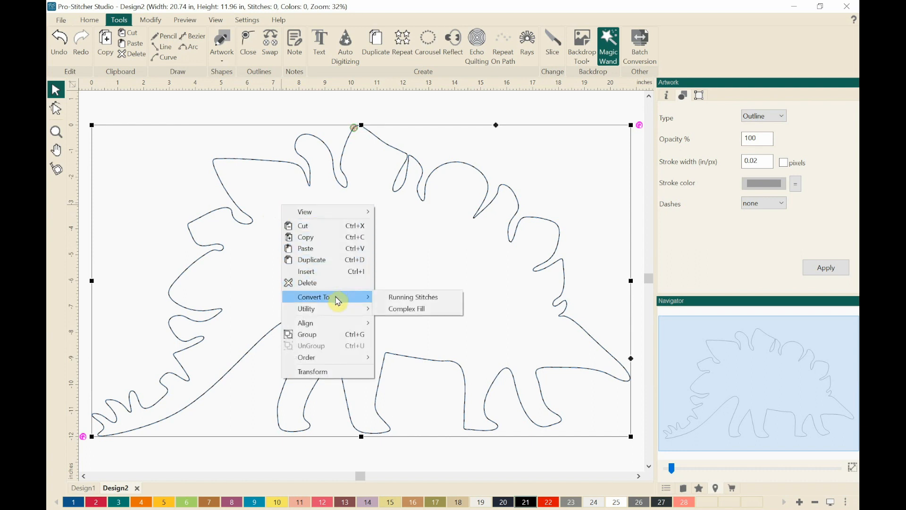
left_click(384, 298)
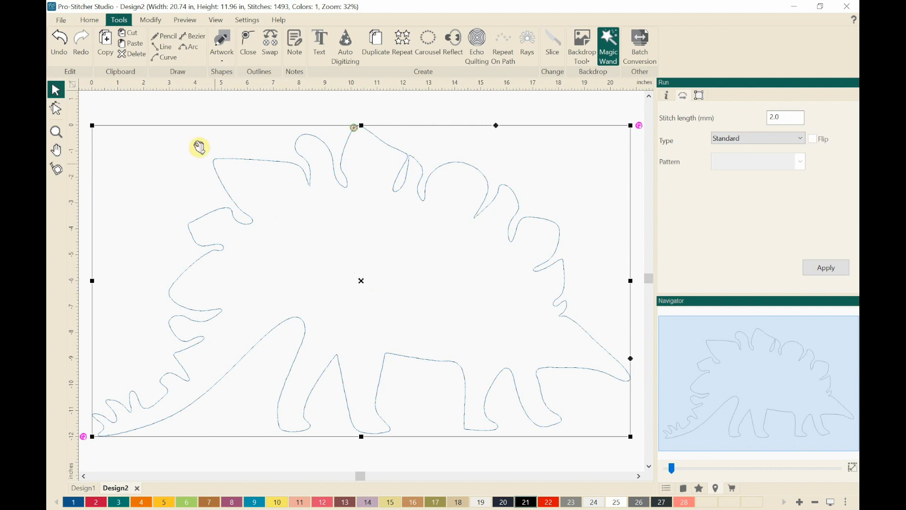
- Play the Stitchout preview of the dinosaur and advance it to the last stitch
left_click(188, 21)
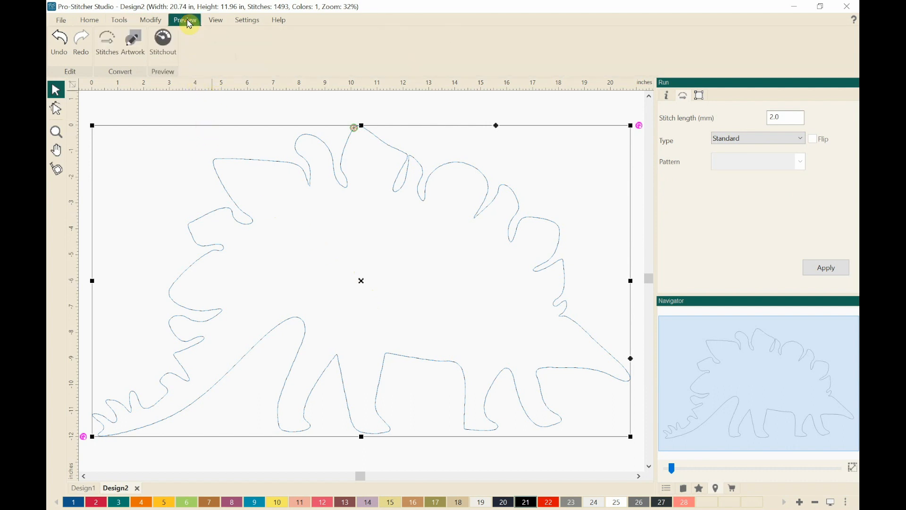
left_click(168, 47)
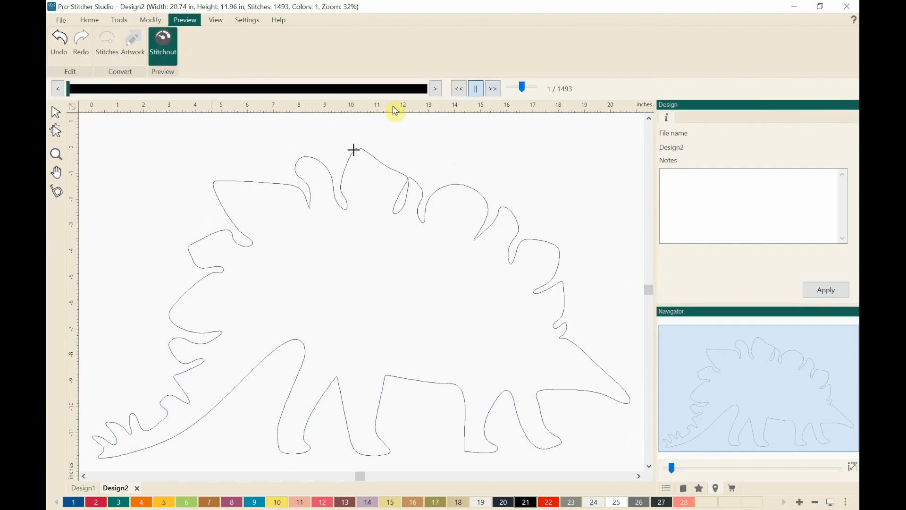
left_click(494, 89)
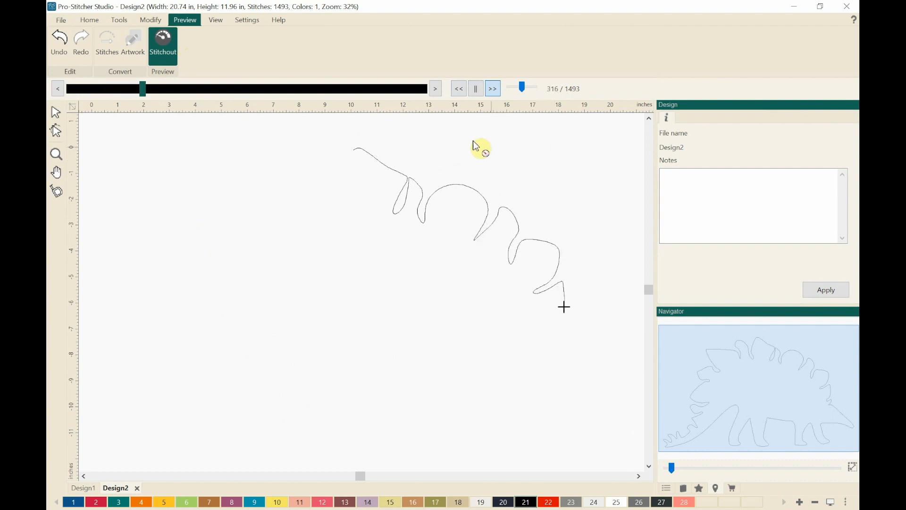
left_click_drag(161, 98, 432, 114)
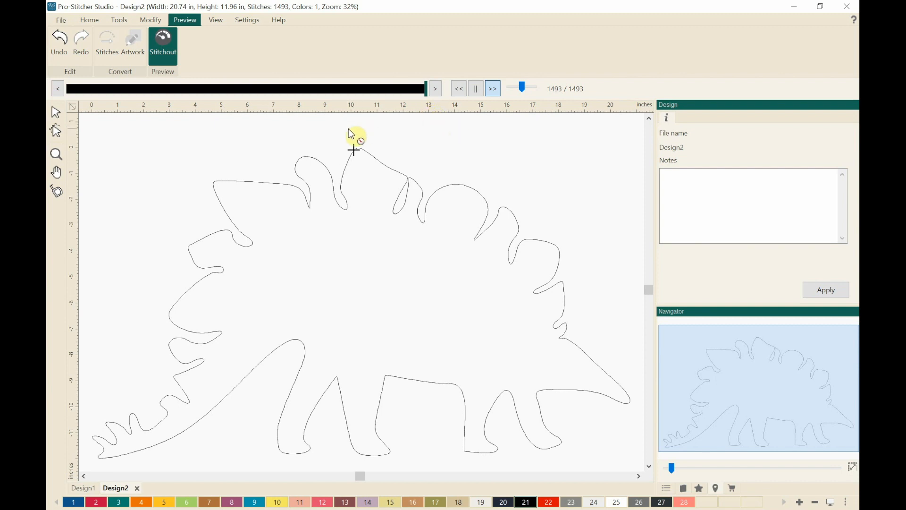
- Exit the stitchout preview and delete the dinosaur outline from the design
left_click(121, 21)
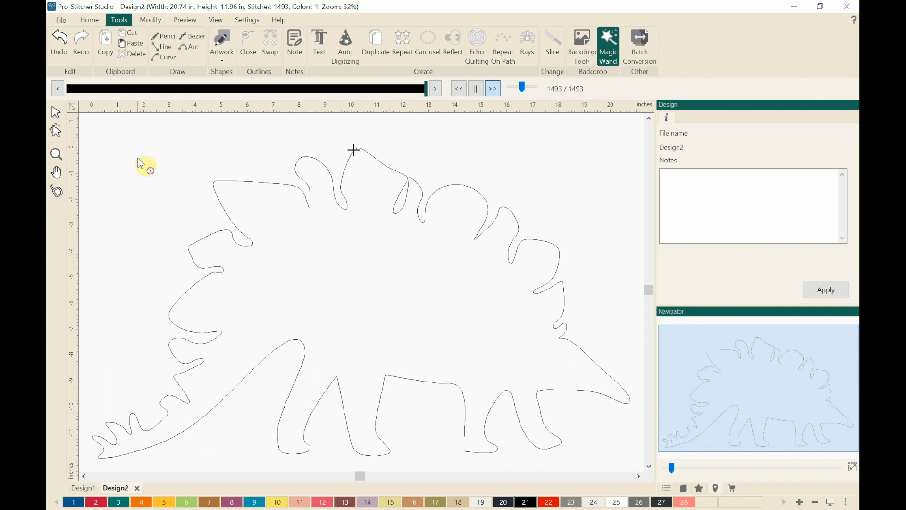
left_click(63, 120)
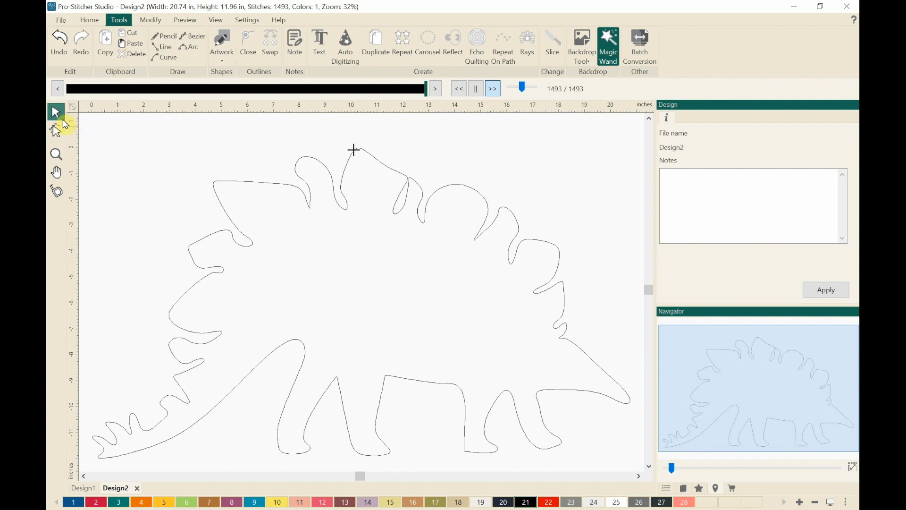
left_click(57, 115)
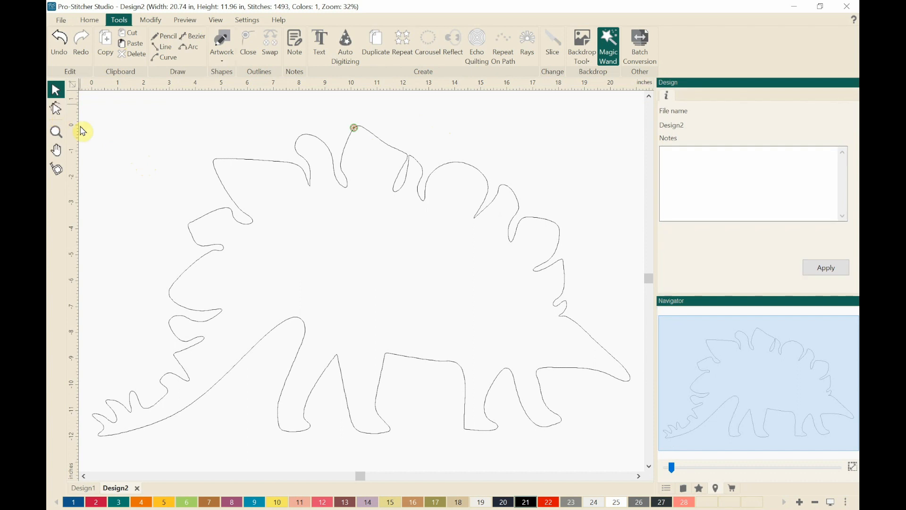
left_click(218, 171)
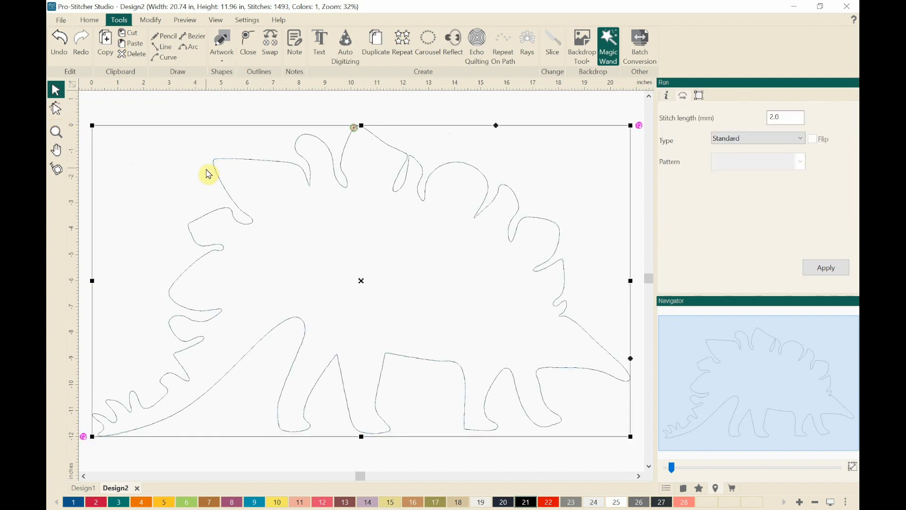
left_click(137, 57)
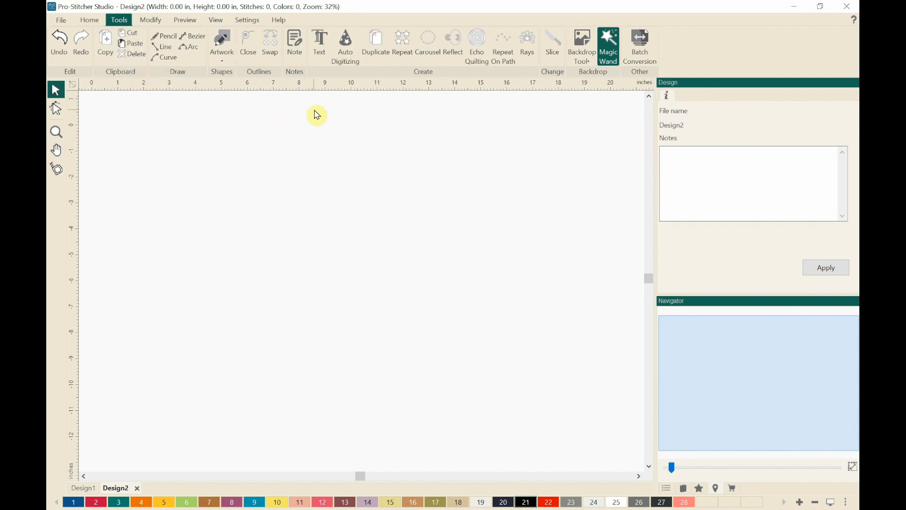
- Load Volkswagen.png from the Pro-Stitcher Designer folder into the Auto Digitizing wizard and proceed to the image size settings
left_click(349, 67)
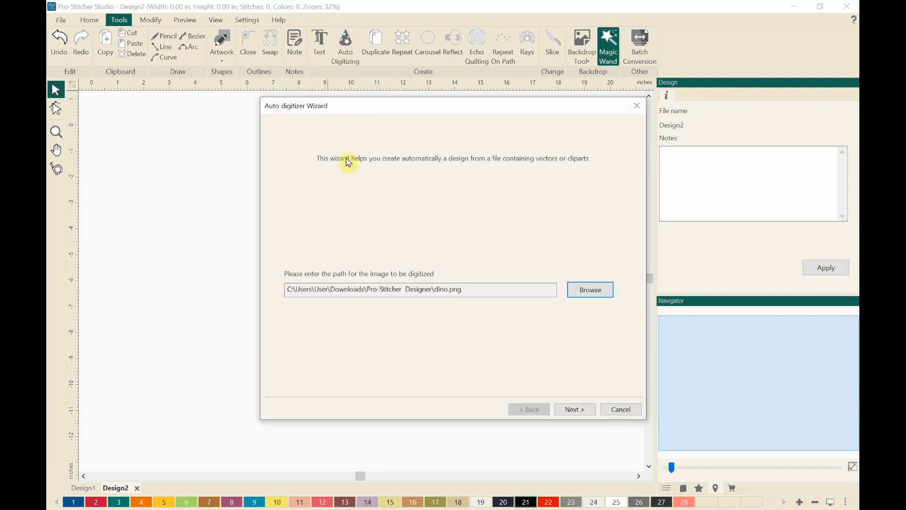
left_click(590, 291)
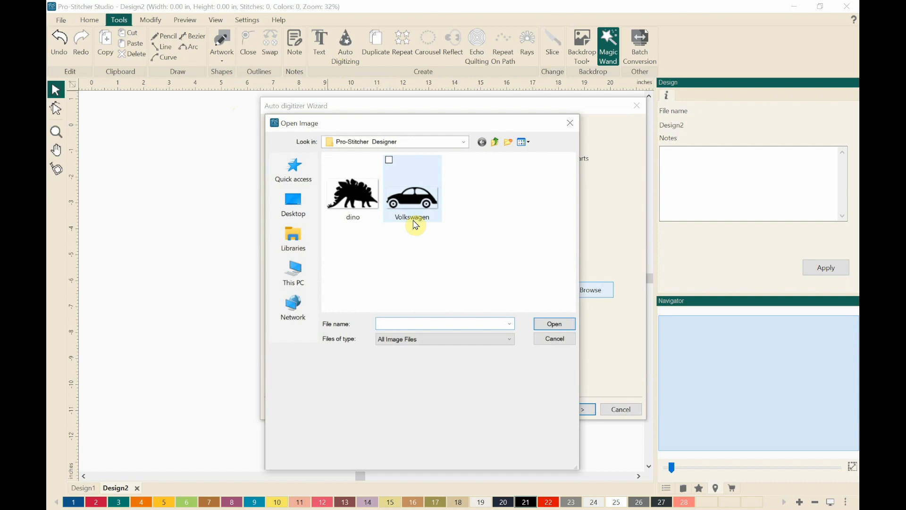
left_click(415, 222)
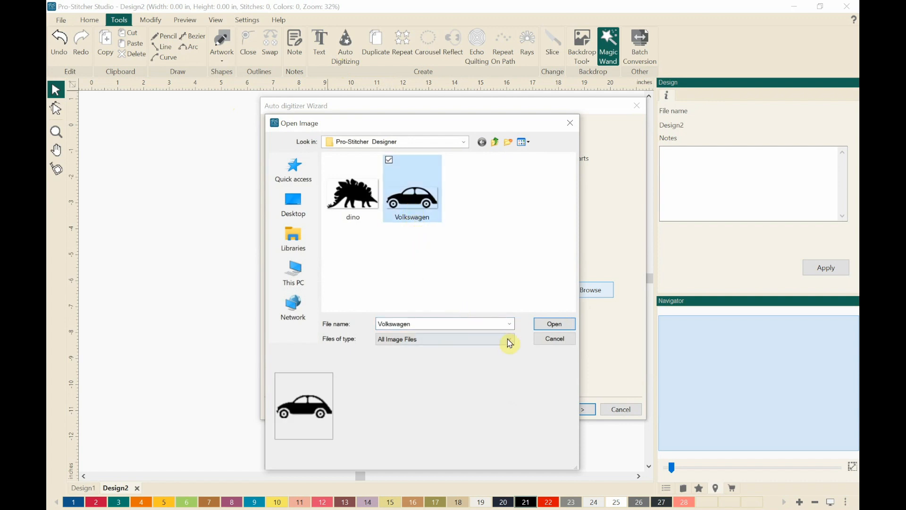
left_click(548, 326)
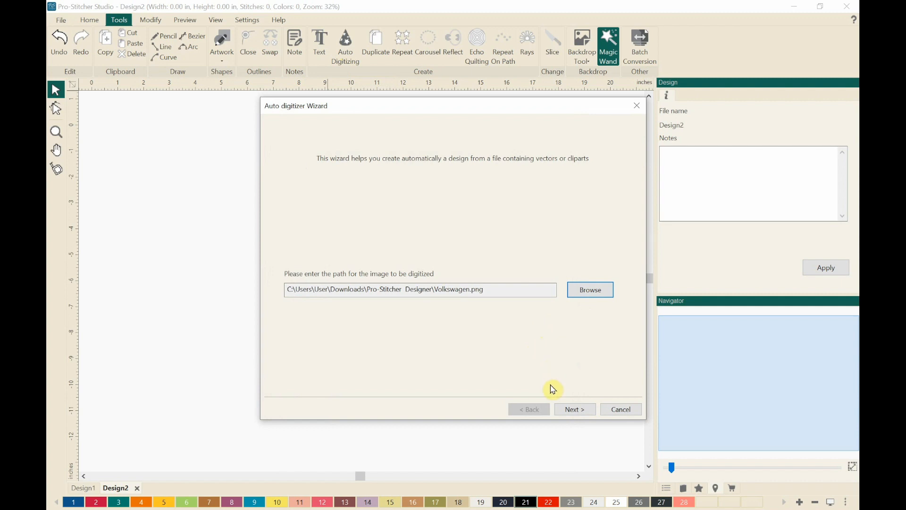
left_click(574, 410)
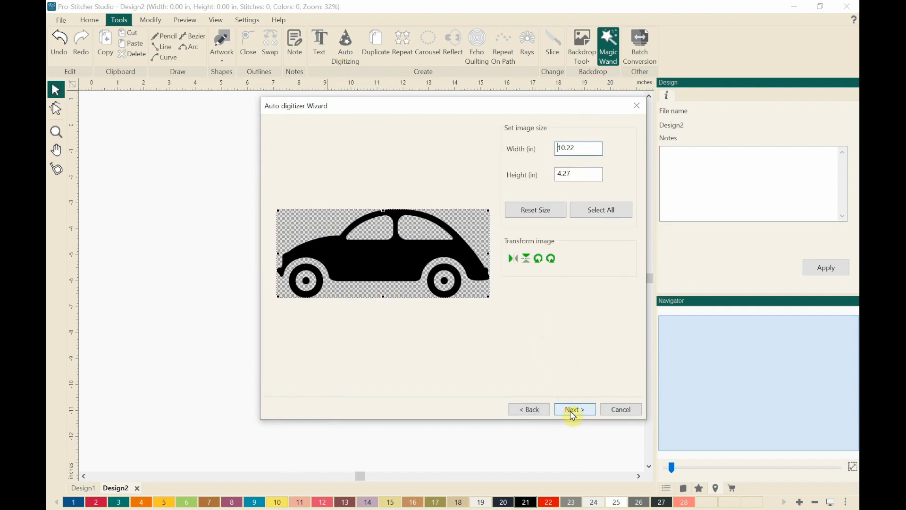
- Finish auto-digitizing the Volkswagen image at 10.22 × 4.27 in with 1 color and convert the resulting outline artwork to Running Stitches
left_click(574, 410)
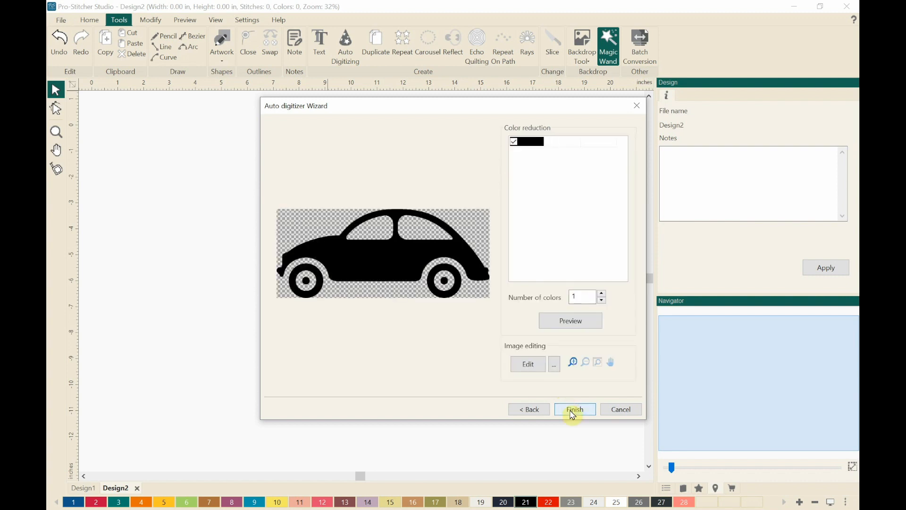
left_click(573, 410)
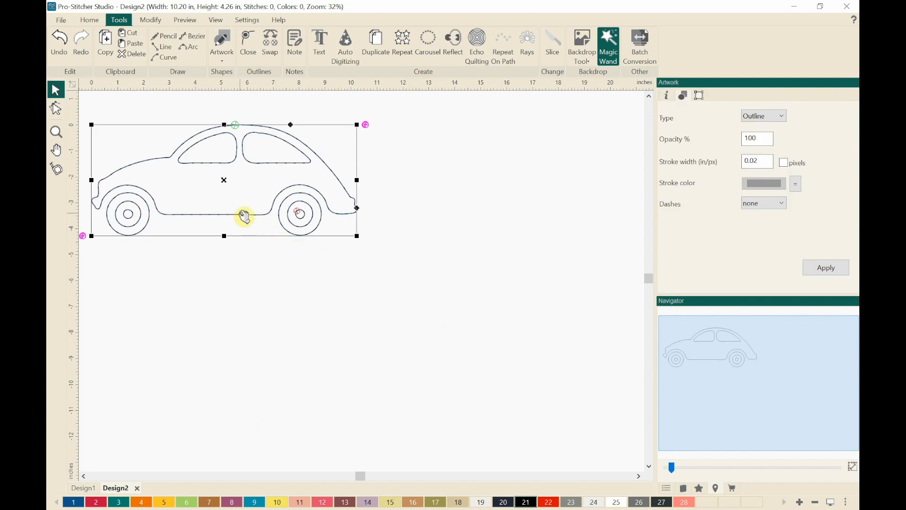
right_click(199, 181)
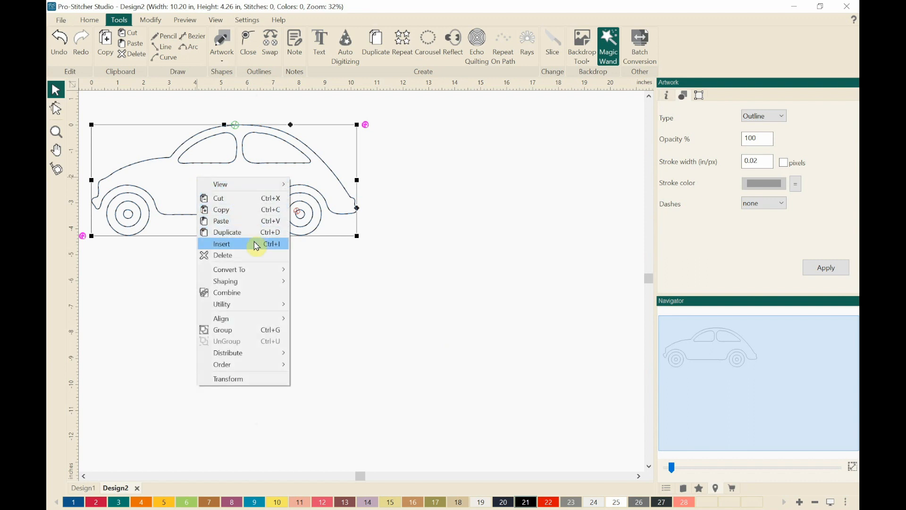
mouse_move(250, 270)
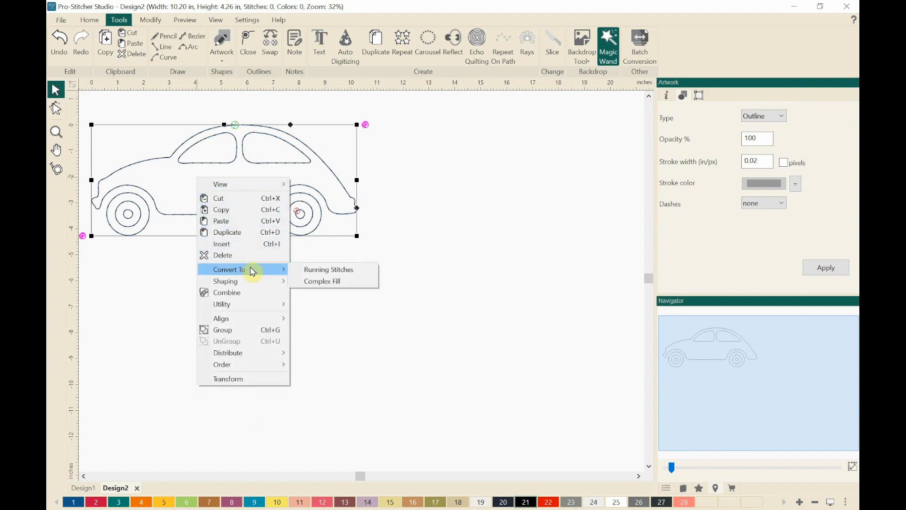
left_click(313, 270)
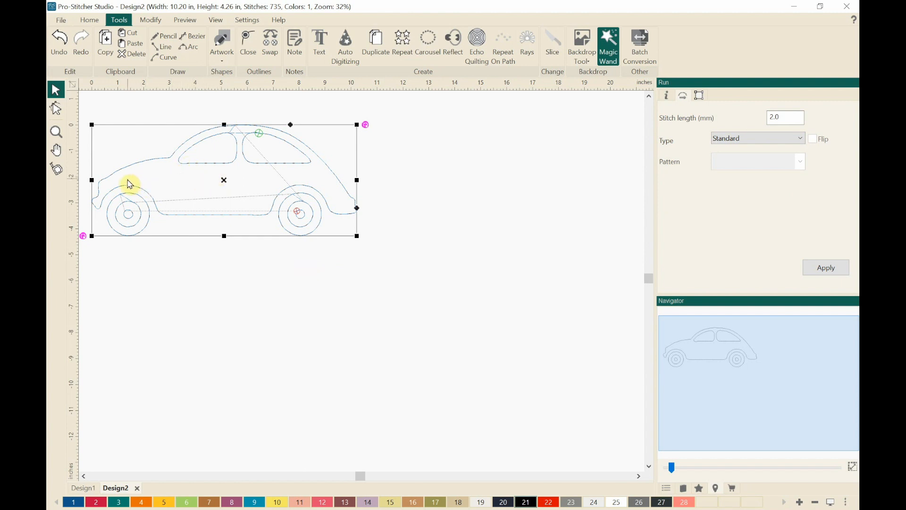
- Mirror the car design so it faces the opposite way and expand its thread color in the sequence view to list the individual runs
left_click(150, 20)
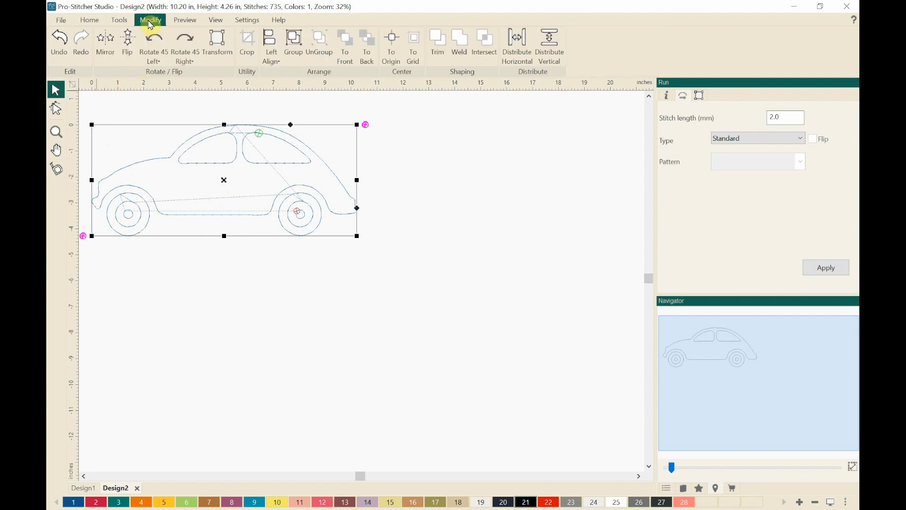
left_click(112, 53)
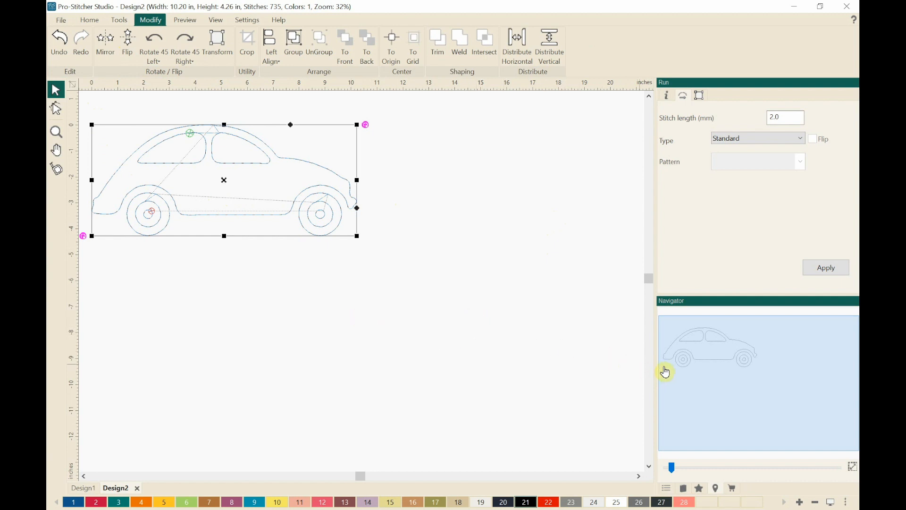
left_click(665, 489)
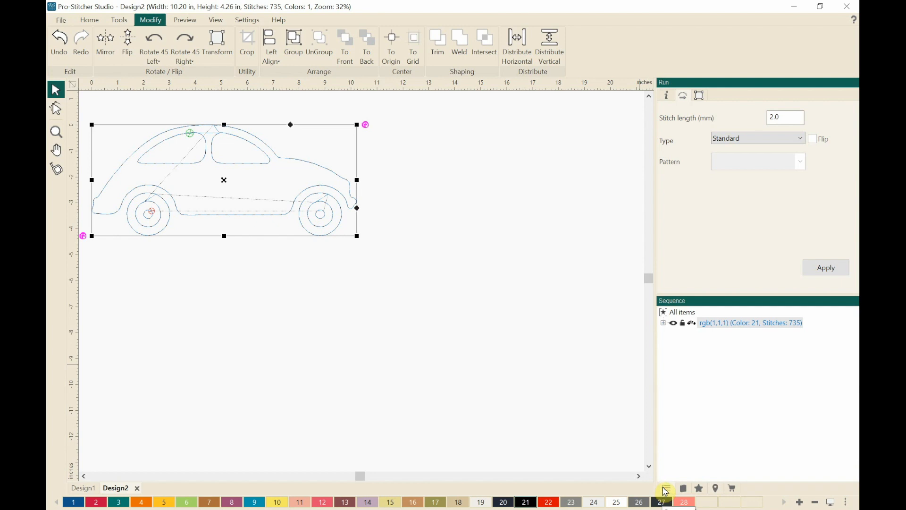
left_click(664, 324)
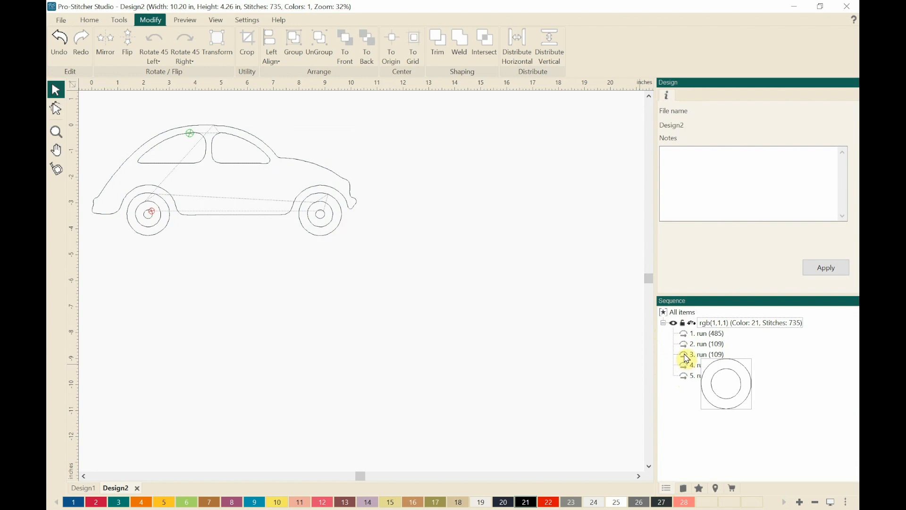
- Examine each run in the stitching sequence to identify which part of the car it covers and in what order the wheel parts are stitched
left_click(690, 338)
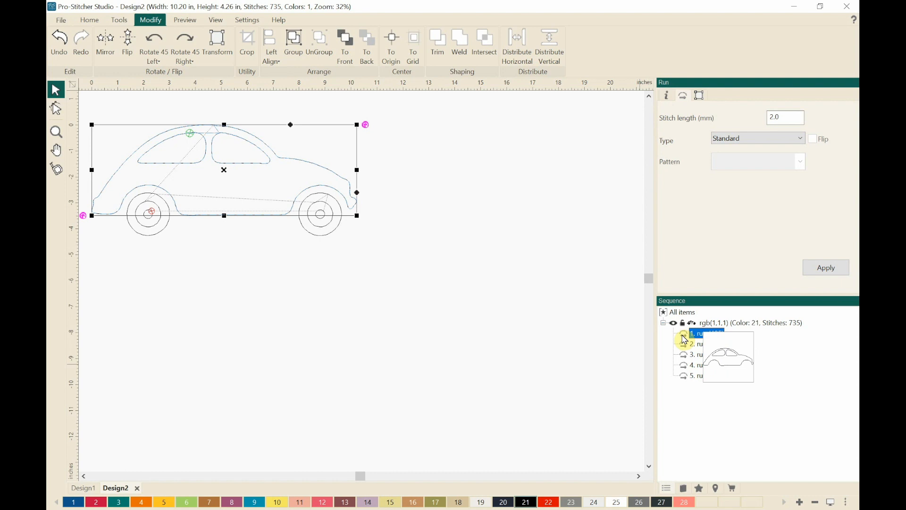
left_click(684, 349)
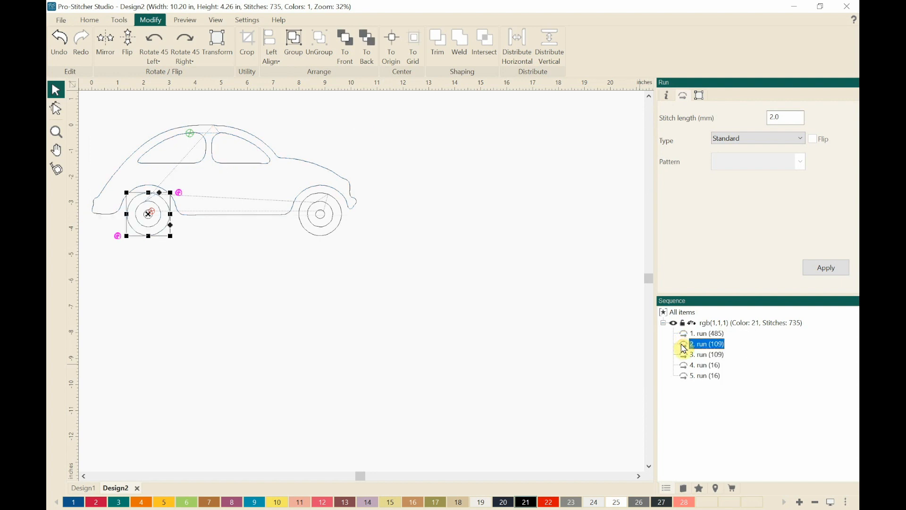
left_click(685, 359)
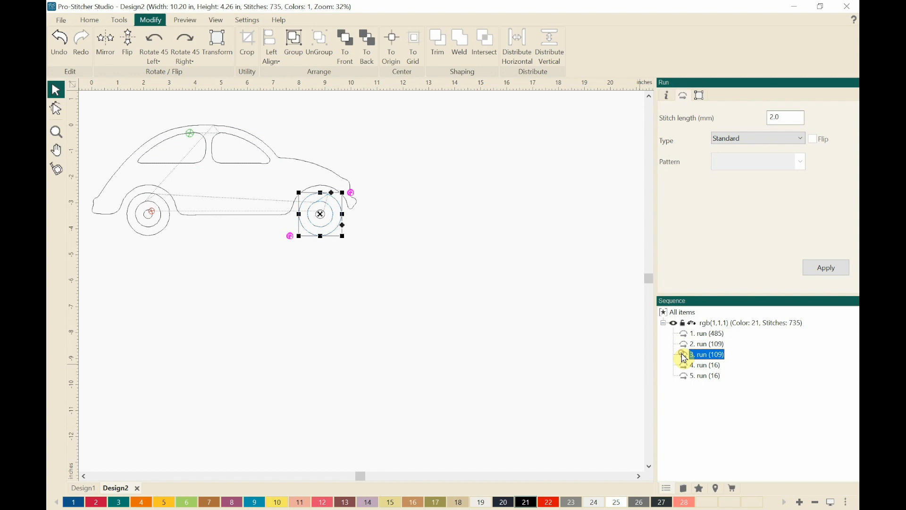
left_click(685, 367)
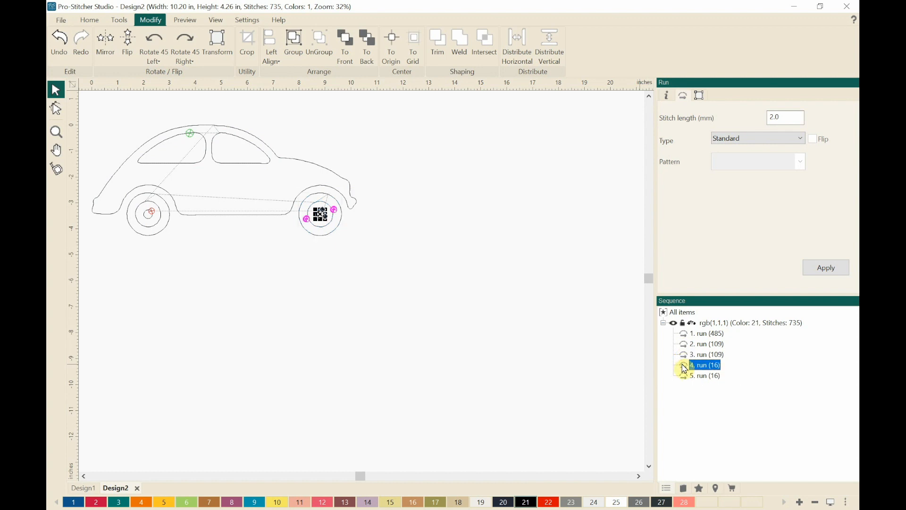
left_click(686, 378)
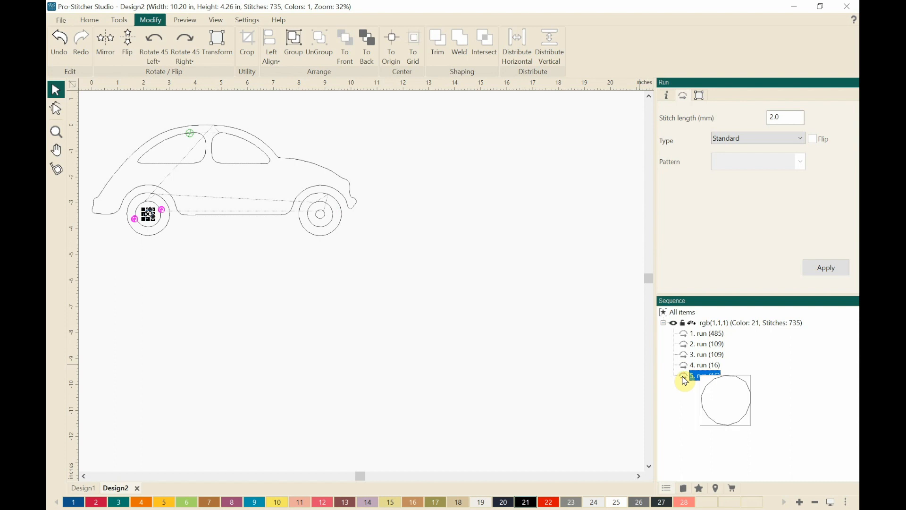
left_click(686, 382)
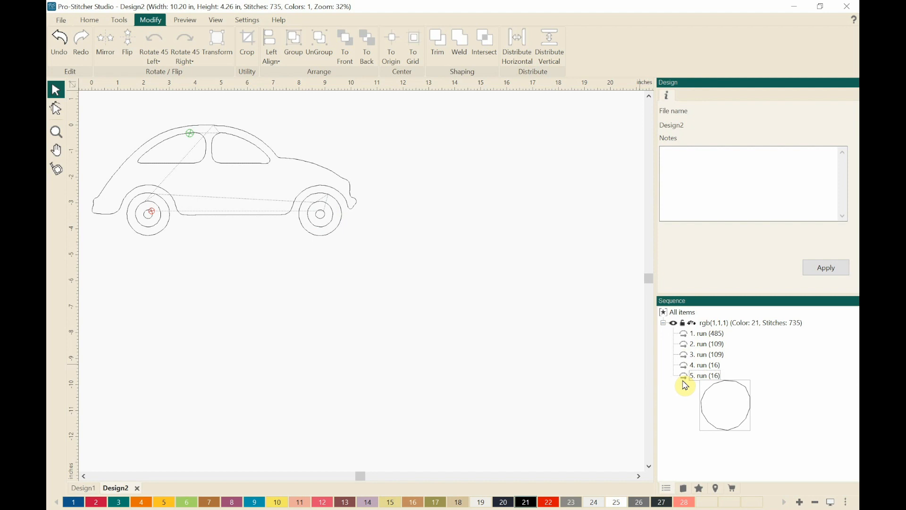
left_click(686, 382)
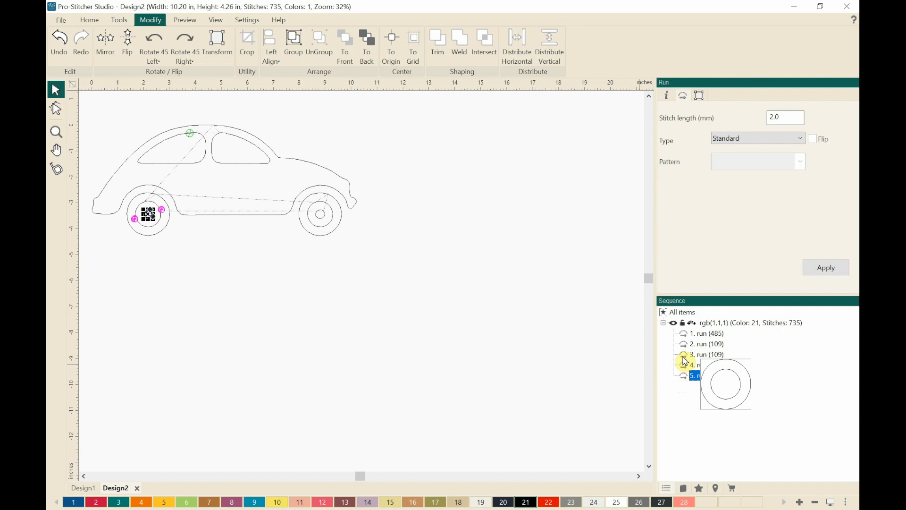
left_click(685, 357)
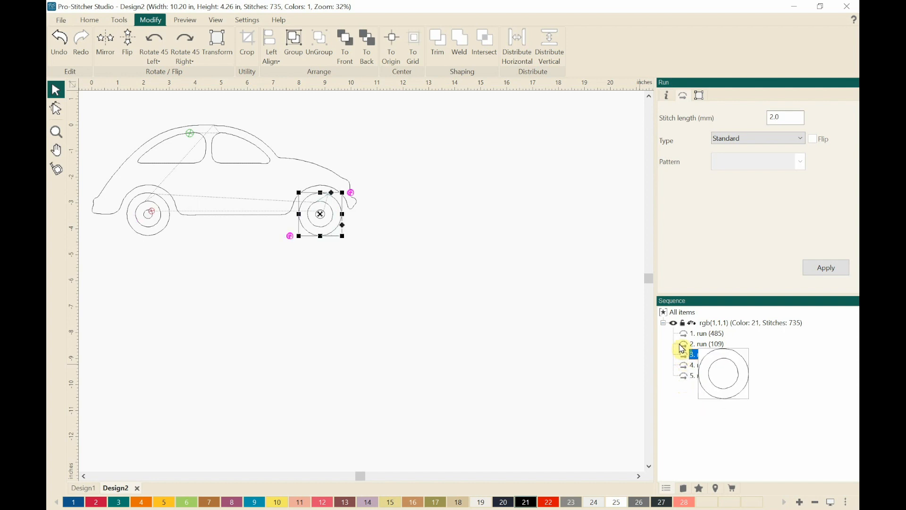
left_click(683, 348)
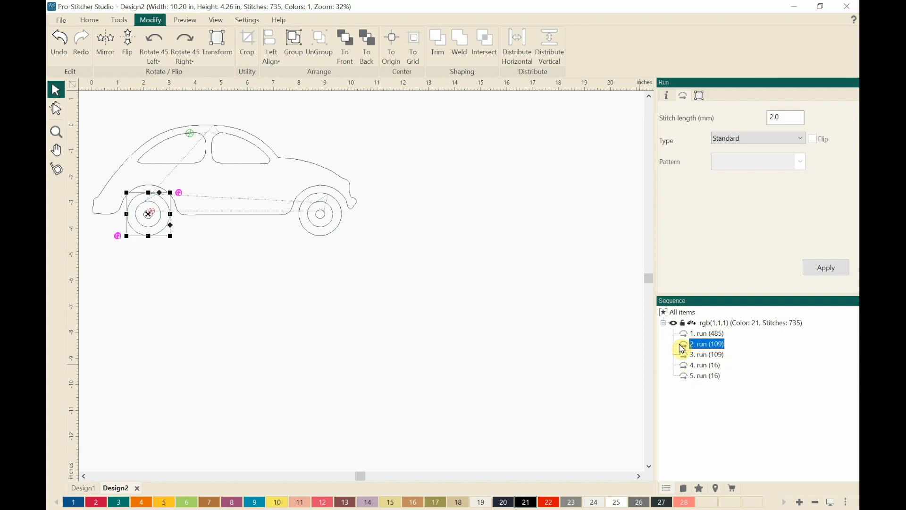
- Move the rear wheel's centre circle run to third in the sequence, directly after the rear wheel rings, and check the new order
left_click(684, 376)
mouse_move(686, 381)
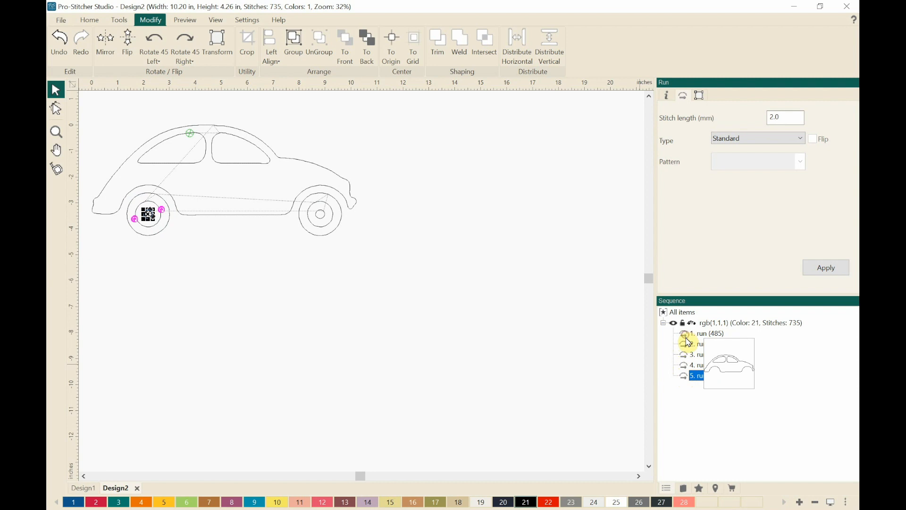
left_click_drag(686, 376, 687, 346)
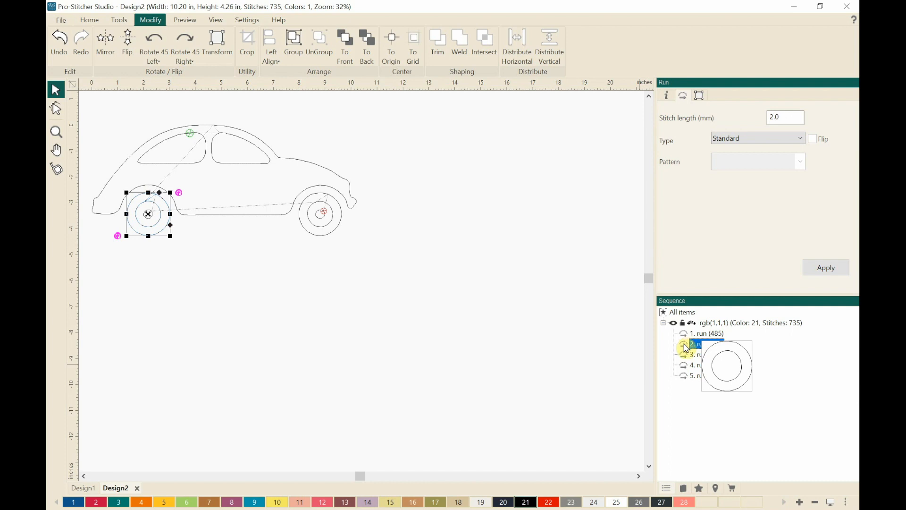
left_click(687, 357)
mouse_move(686, 362)
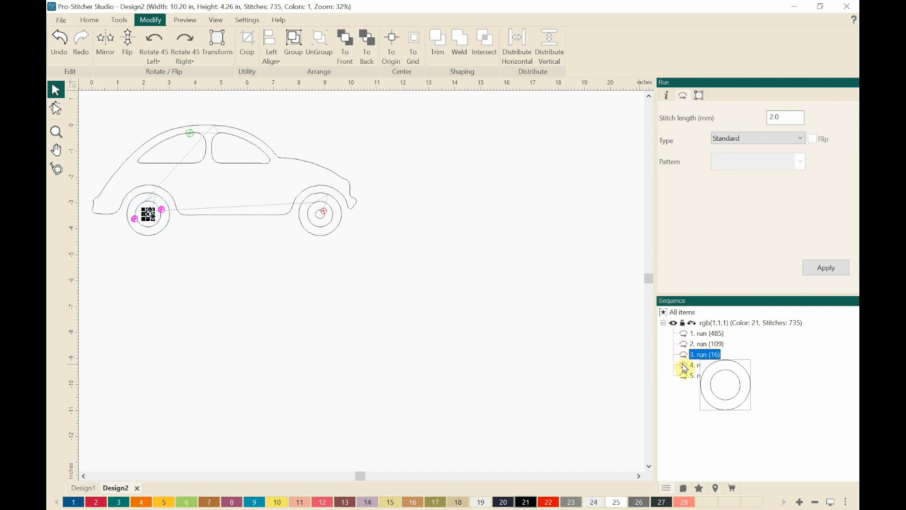
left_click(686, 367)
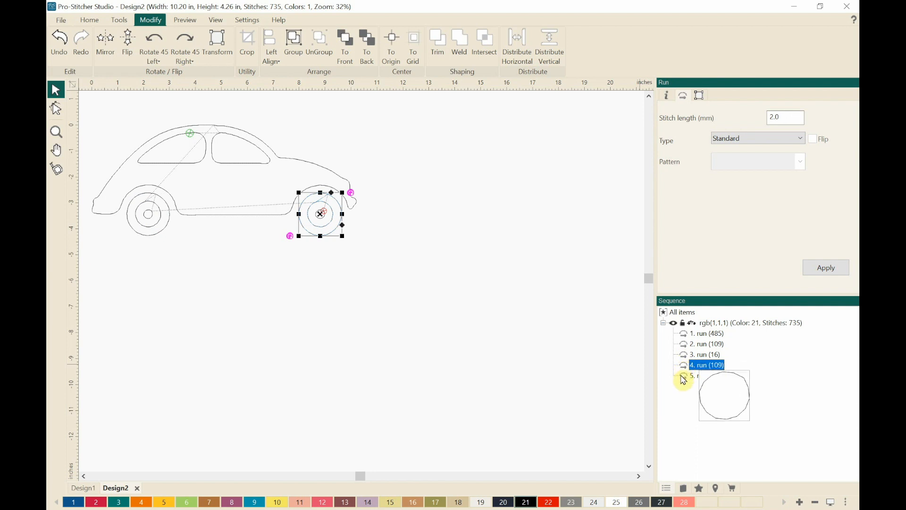
left_click(684, 378)
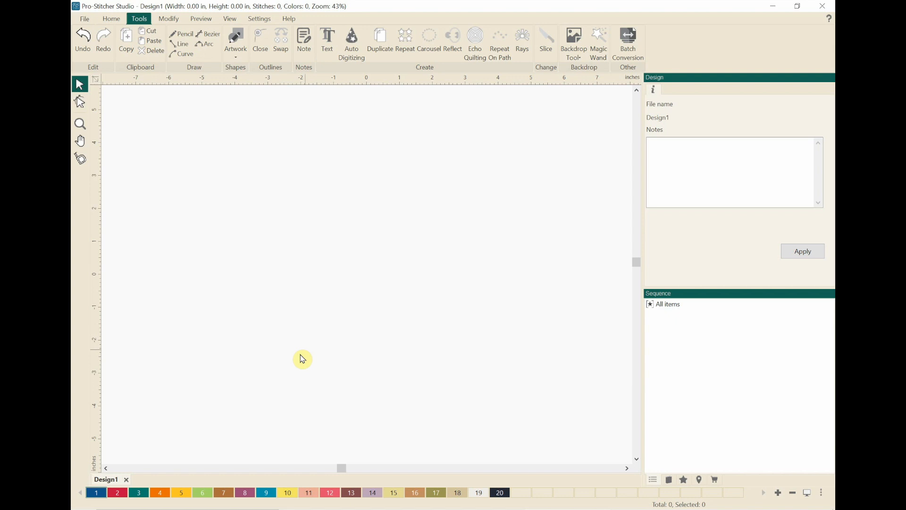
- Load the "VW-bug silhouette" image from the Downloads folder as a backdrop in the empty design
left_click(576, 56)
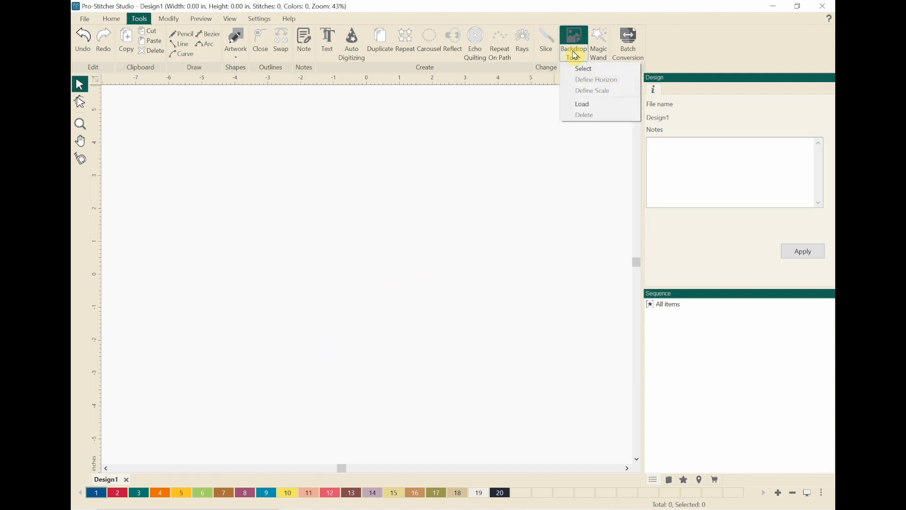
left_click(580, 106)
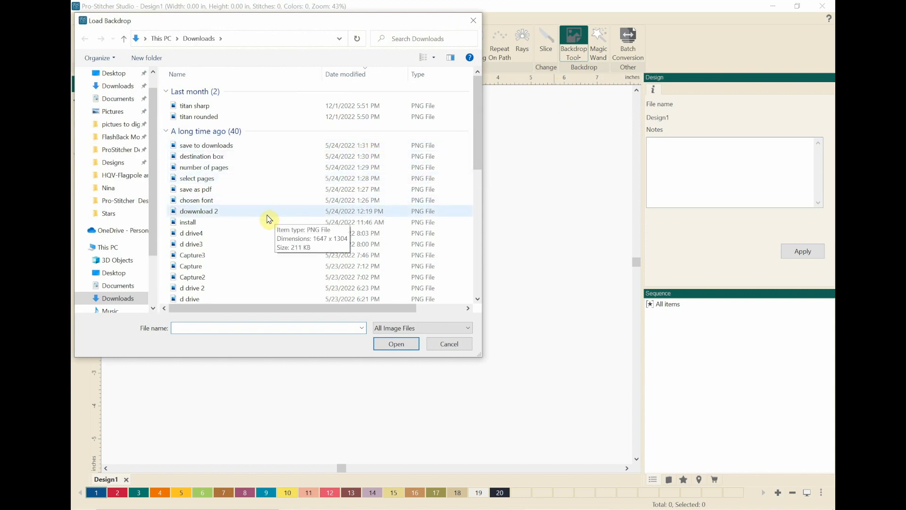
scroll(270, 218, "down", 3)
scroll(269, 216, "down", 3)
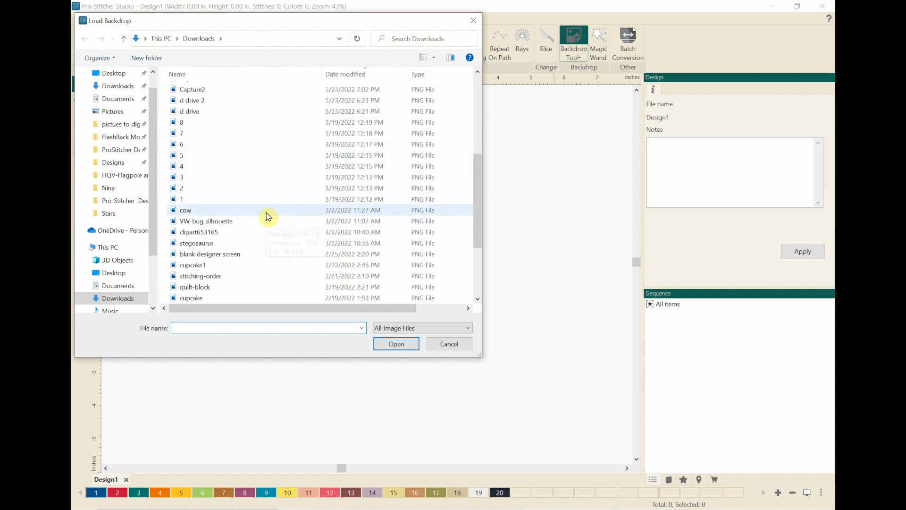
left_click(194, 223)
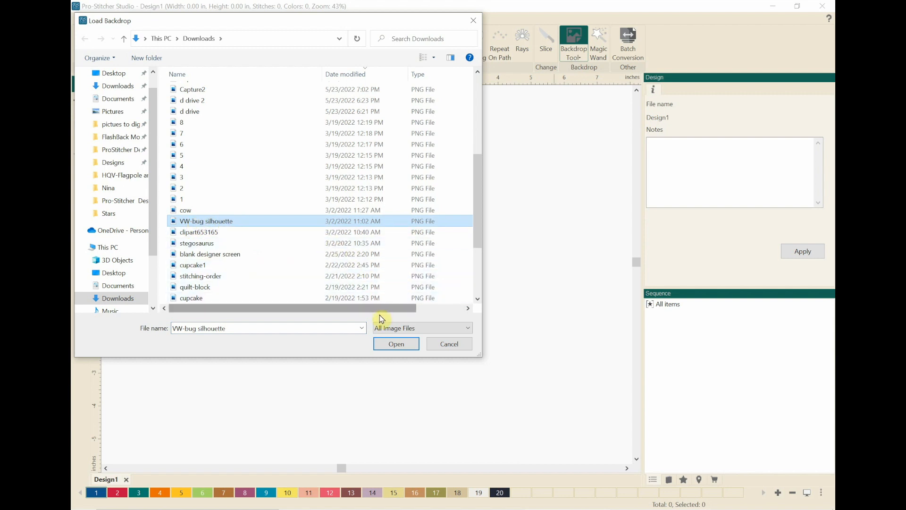
left_click(388, 343)
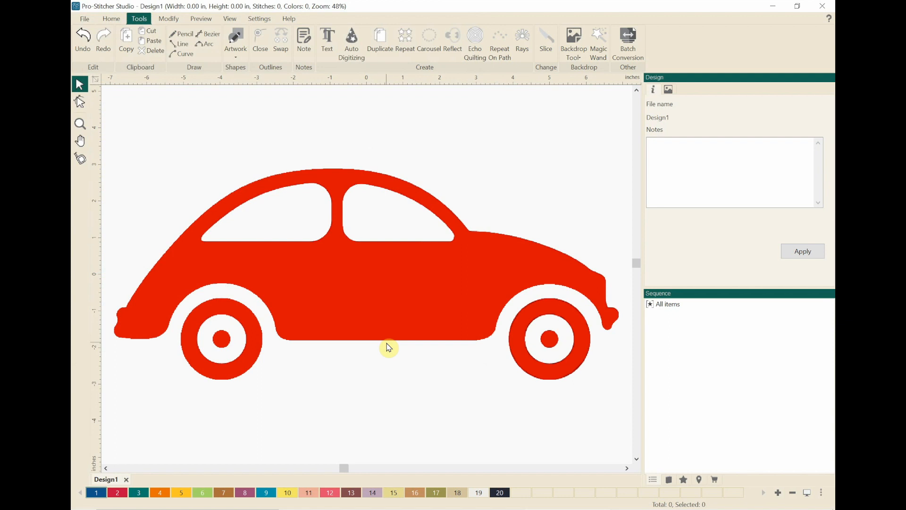
- Trace the car backdrop freehand with the Pencil tool as one continuous outline of body, windows and wheels, about 13.7 × 5.9 in
scroll(389, 347, "down", 1)
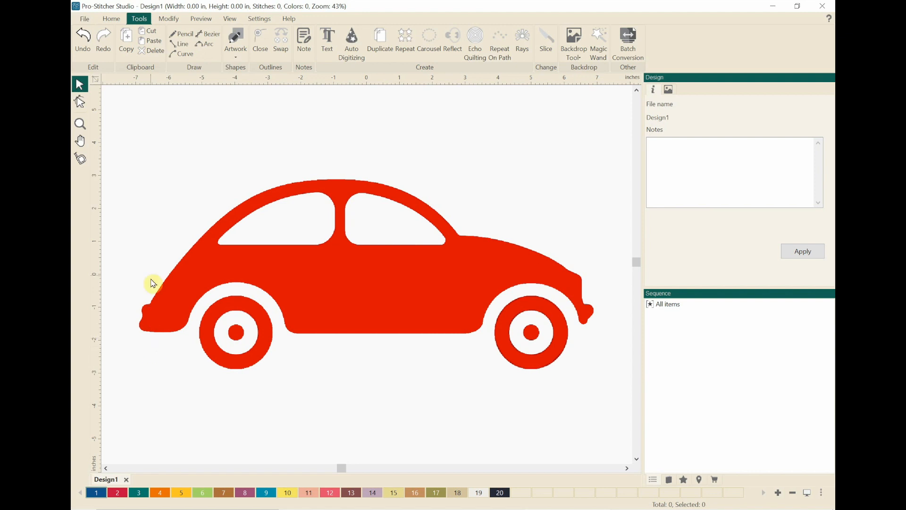
left_click(179, 44)
left_click(183, 35)
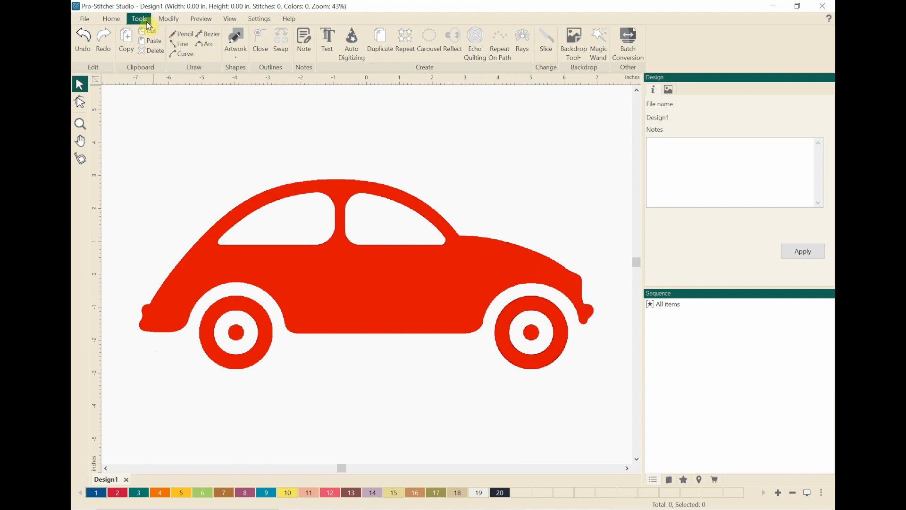
left_click(184, 37)
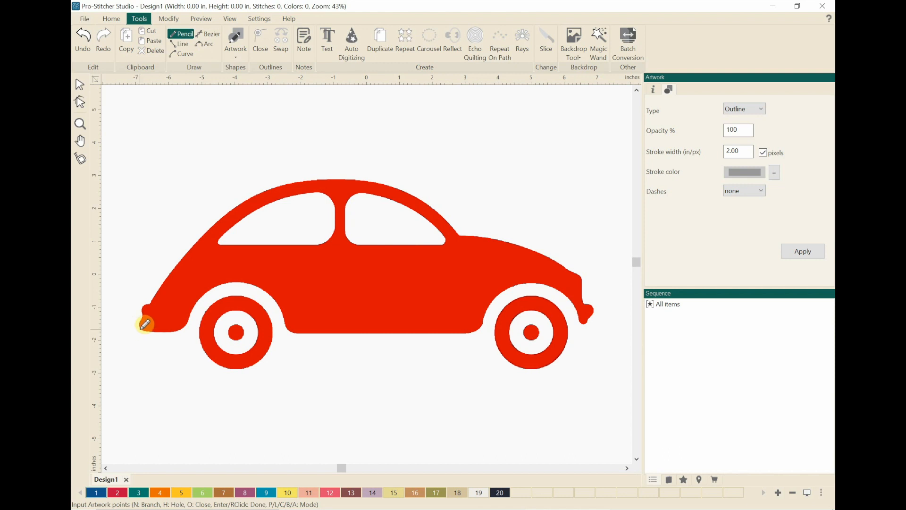
mouse_move(146, 324)
left_mouse_down()
mouse_move(196, 326)
mouse_move(225, 296)
mouse_move(231, 353)
mouse_move(246, 334)
mouse_move(485, 328)
mouse_move(517, 301)
mouse_move(553, 323)
mouse_move(591, 317)
mouse_move(484, 234)
mouse_move(299, 183)
mouse_move(147, 305)
mouse_move(206, 285)
mouse_move(328, 331)
mouse_move(212, 242)
mouse_move(333, 239)
mouse_move(416, 206)
mouse_move(353, 317)
mouse_move(483, 308)
mouse_move(585, 328)
left_mouse_up()
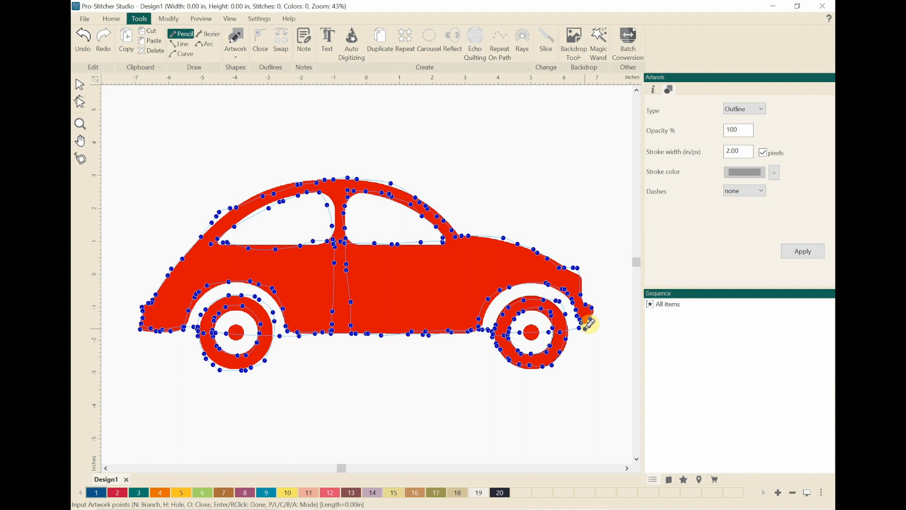
left_click_drag(589, 324, 586, 336)
right_click(588, 324)
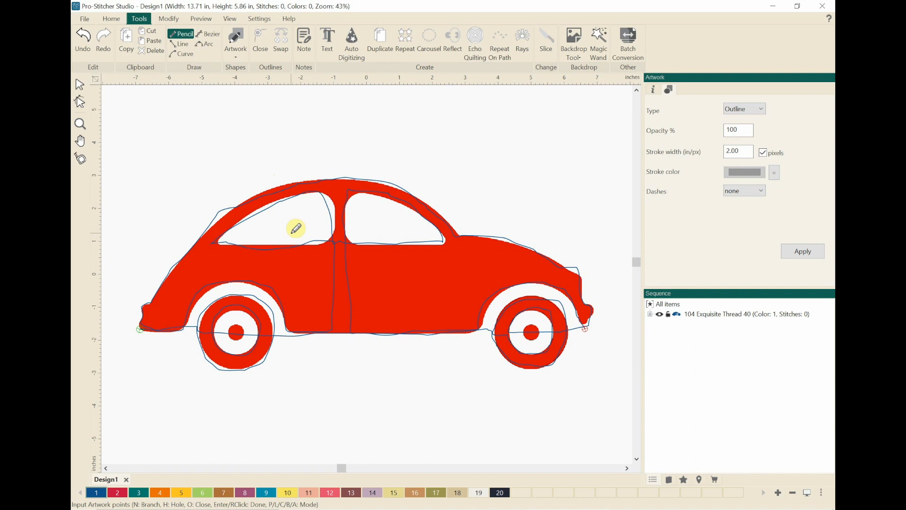
- Edit the traced outline's points, moving the node near the rear window's front upper corner closer to the window edge
left_click(82, 109)
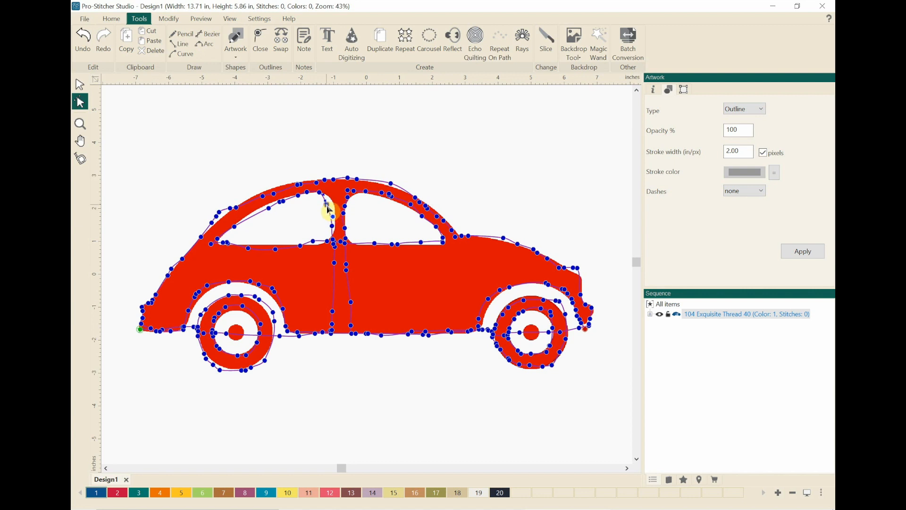
left_click_drag(330, 209, 341, 212)
left_click(310, 215)
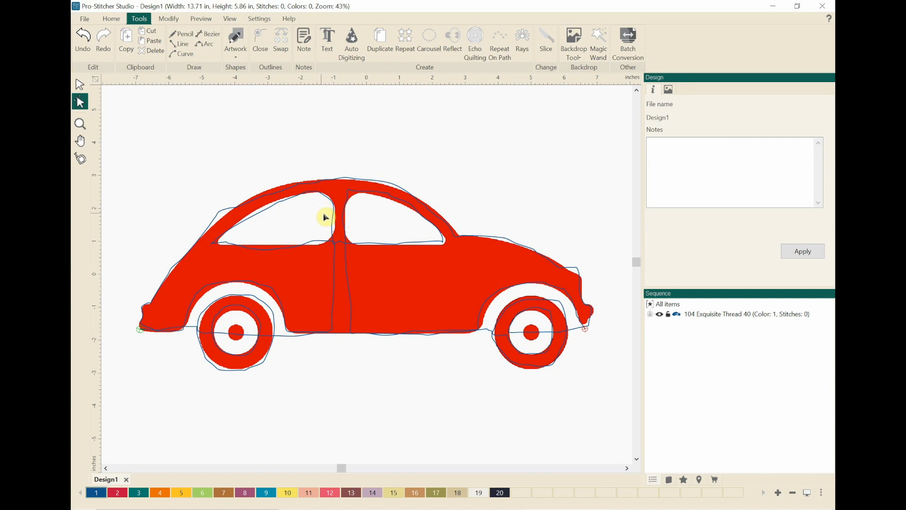
- Insert a node in the traced outline along the rear window's front edge, and fit the nodes there and at the lower front corner to the window
scroll(308, 213, "up", 3)
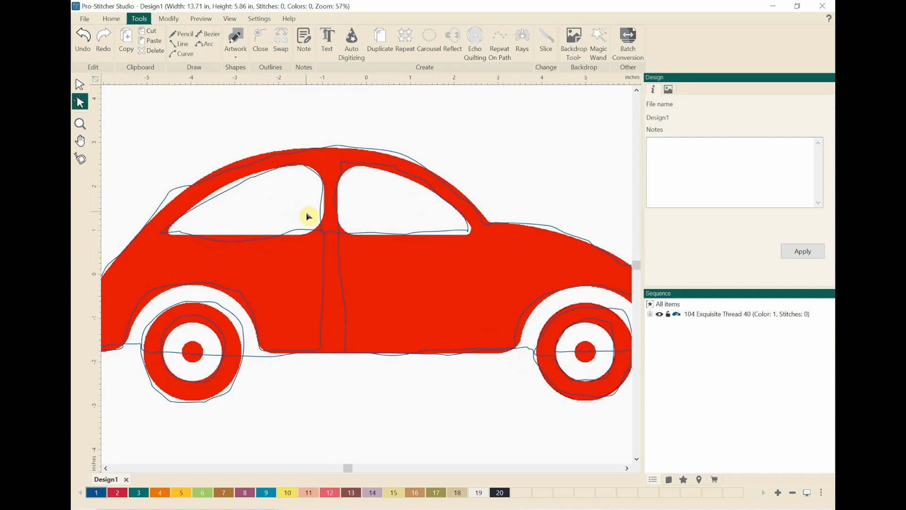
scroll(309, 215, "up", 1)
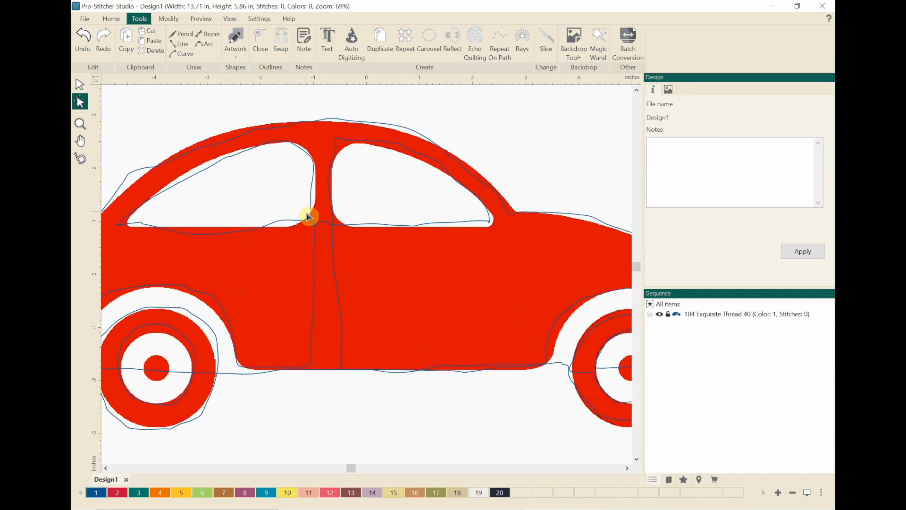
left_click(240, 156)
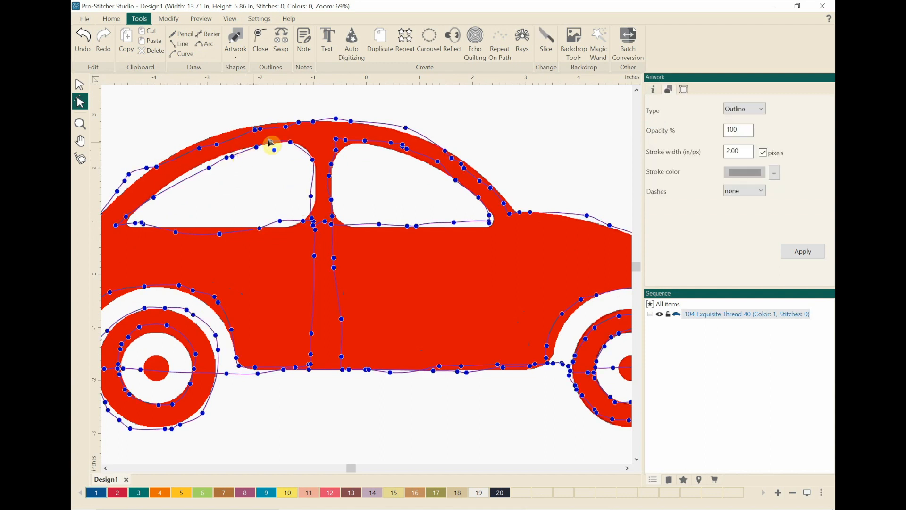
right_click(314, 186)
left_click(330, 198)
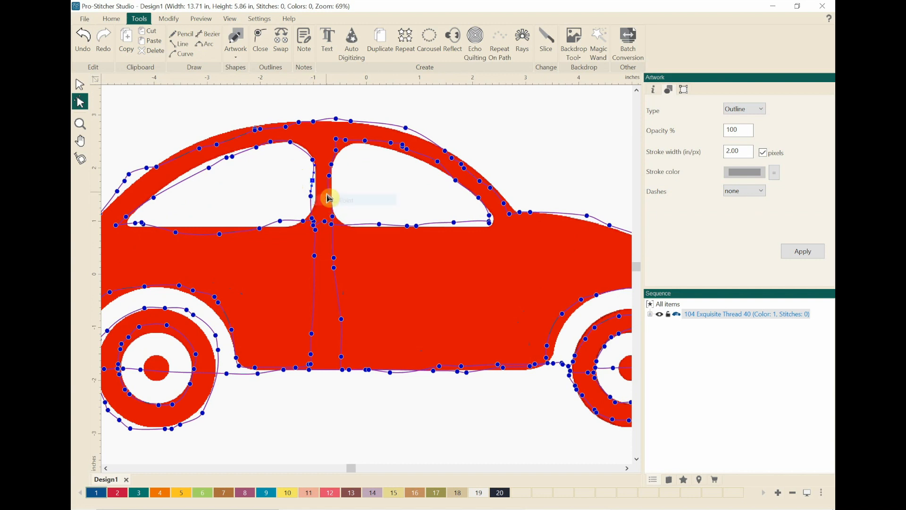
left_click_drag(314, 182, 289, 233)
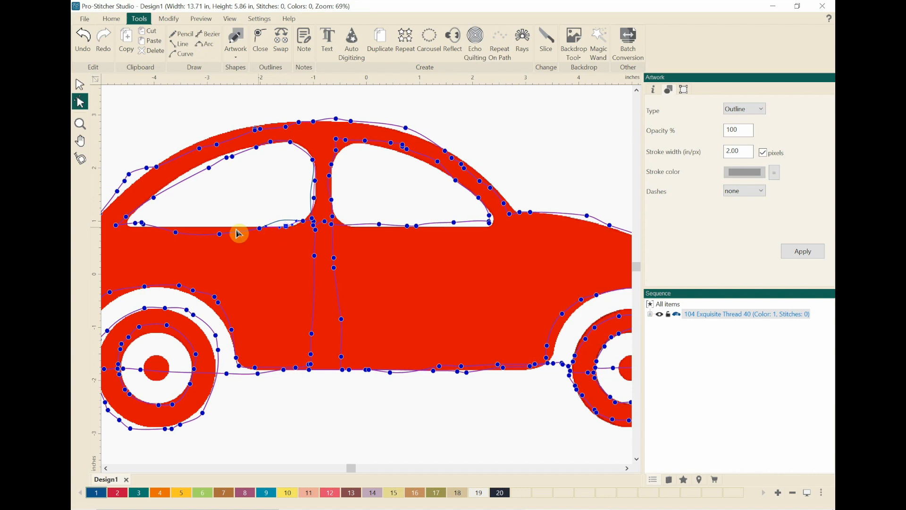
- Raise the two traced outline nodes below the rear window onto the window's lower edge
left_click_drag(223, 235, 223, 232)
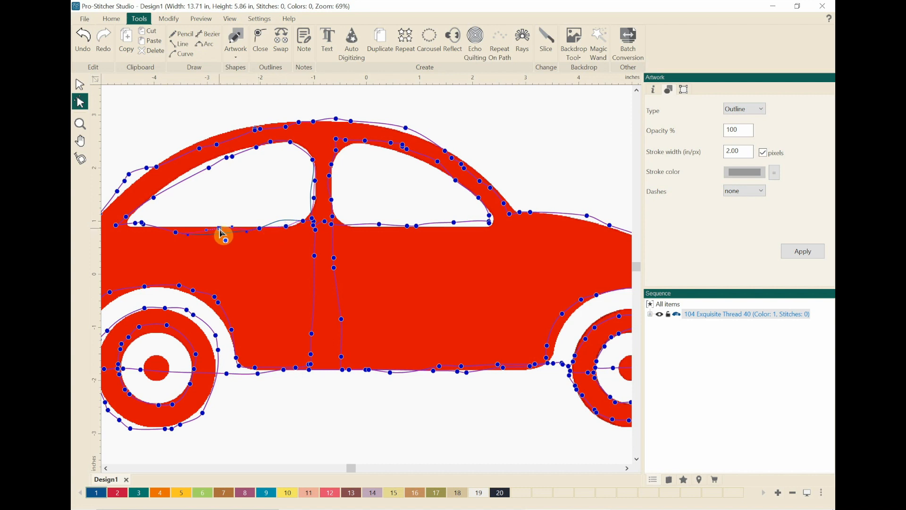
left_click(176, 232)
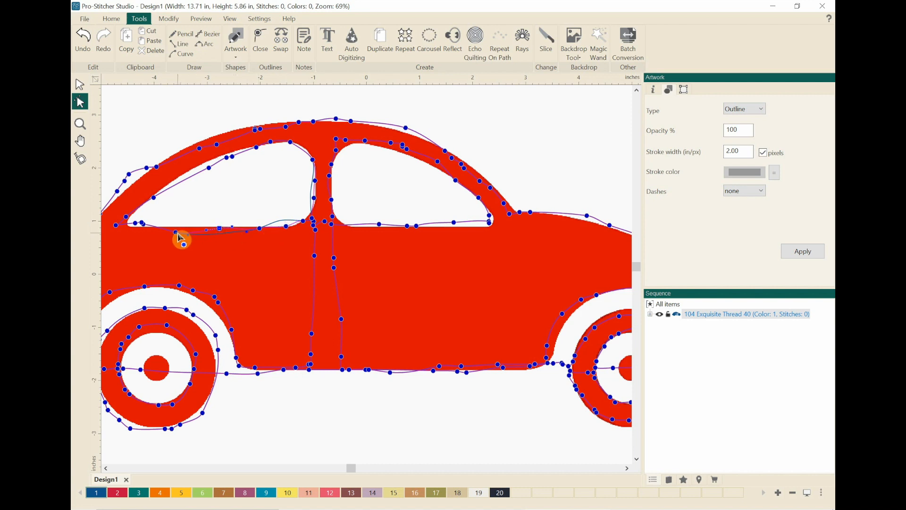
left_click_drag(180, 237, 180, 234)
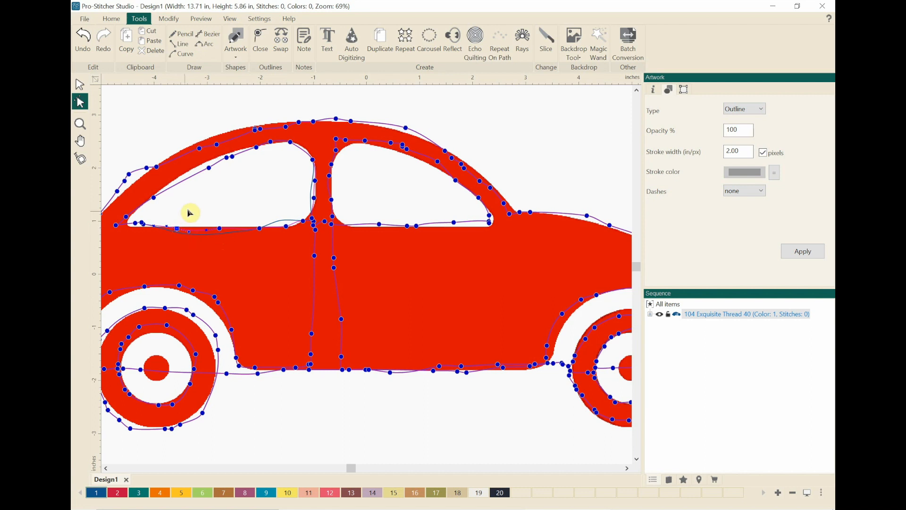
left_click(210, 202)
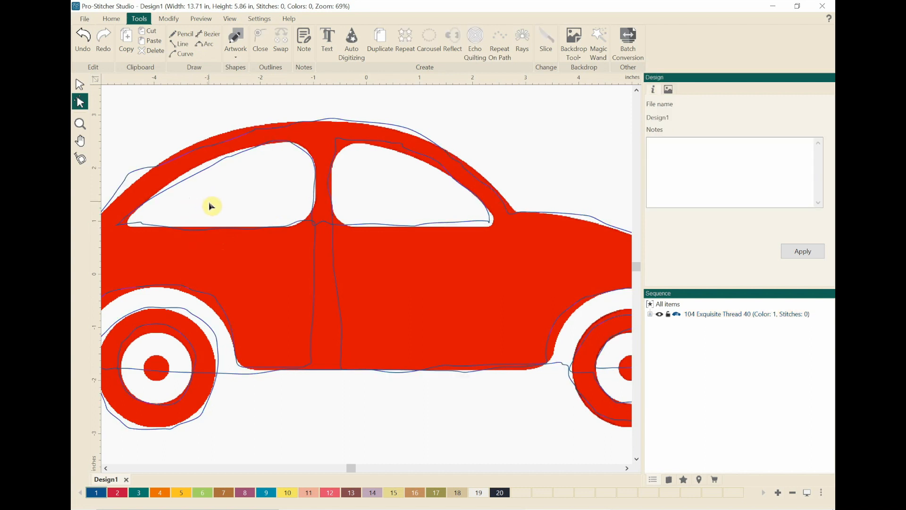
scroll(233, 231, "down", 2)
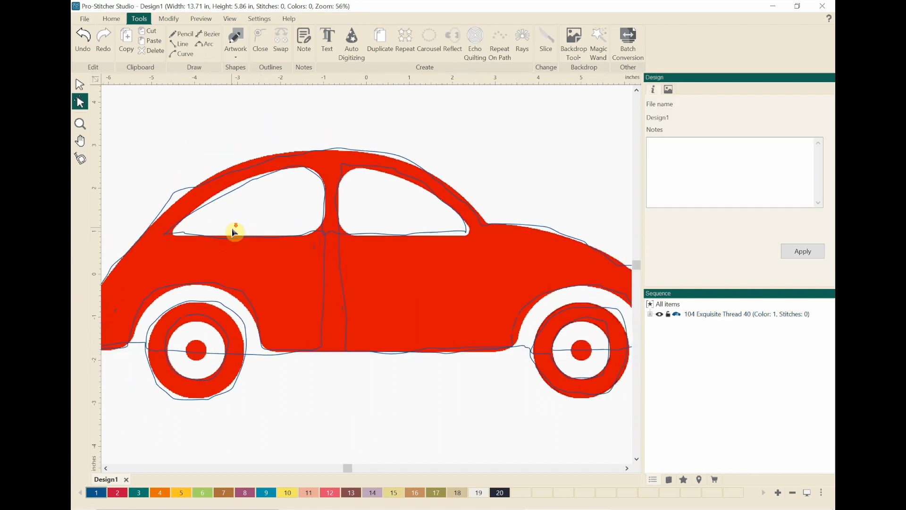
scroll(234, 232, "down", 2)
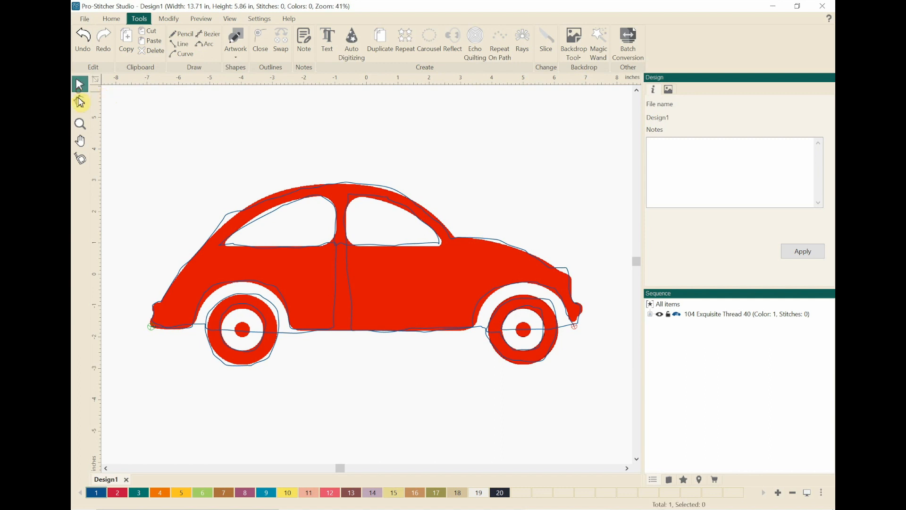
- Delete the traced car outline and the car backdrop from the design
left_click_drag(126, 136, 620, 416)
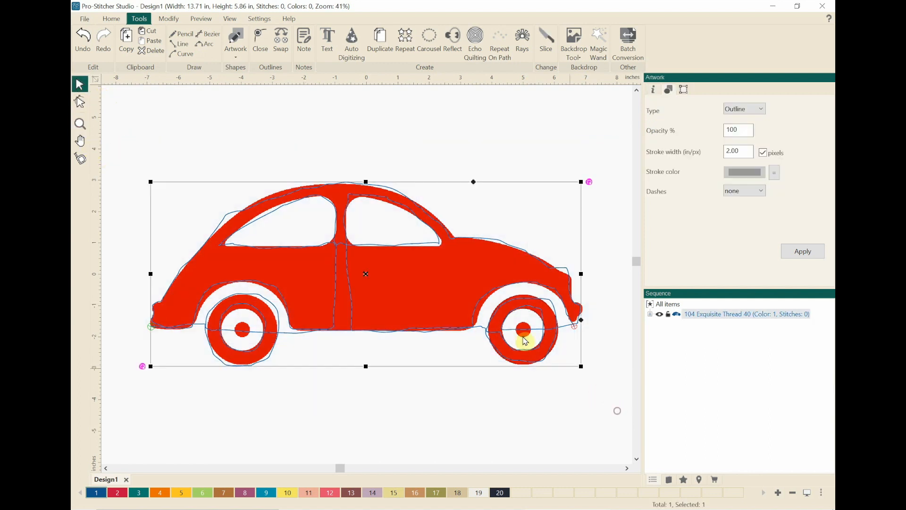
right_click(435, 291)
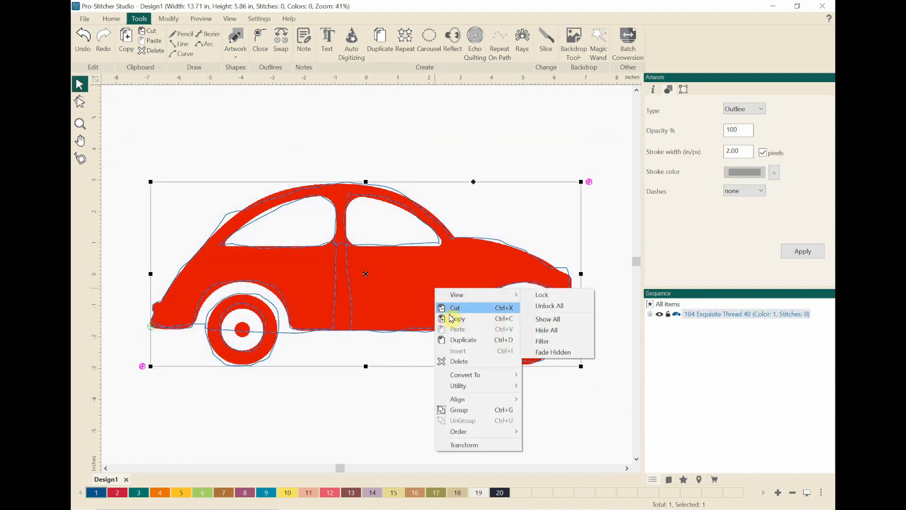
left_click(463, 362)
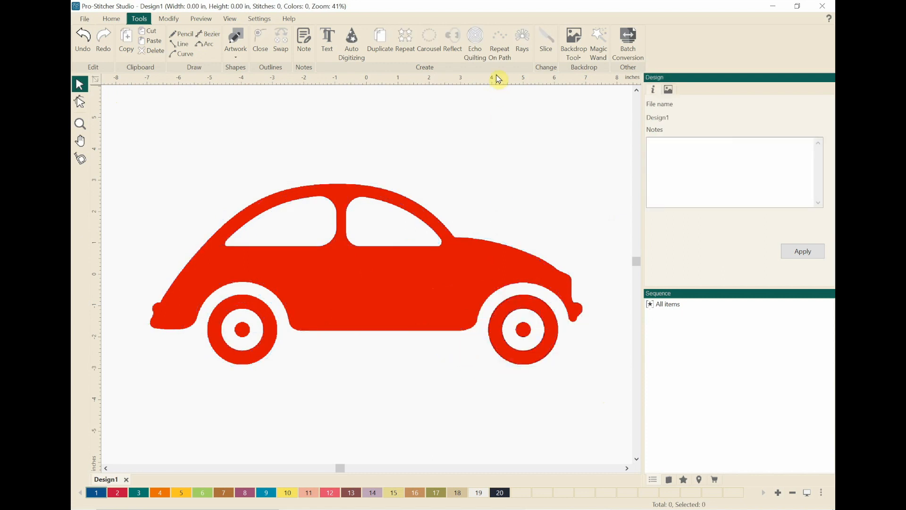
left_click(576, 47)
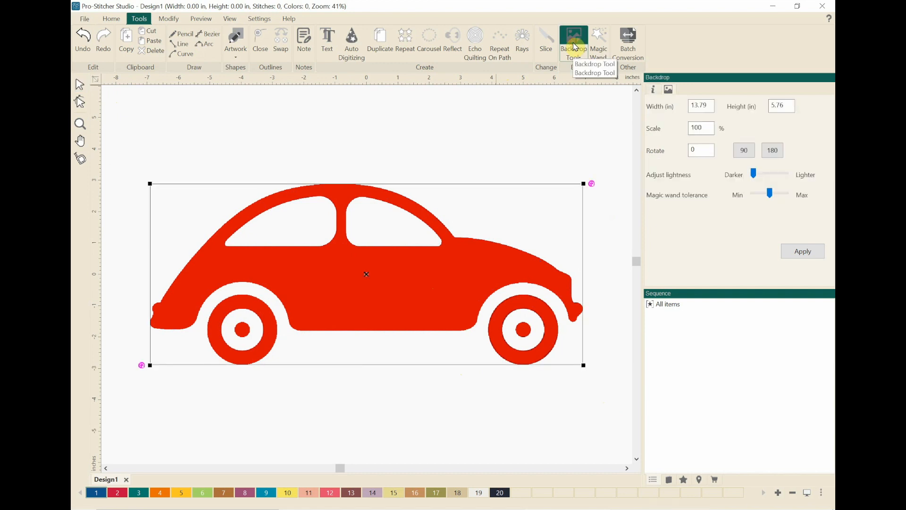
left_click(574, 57)
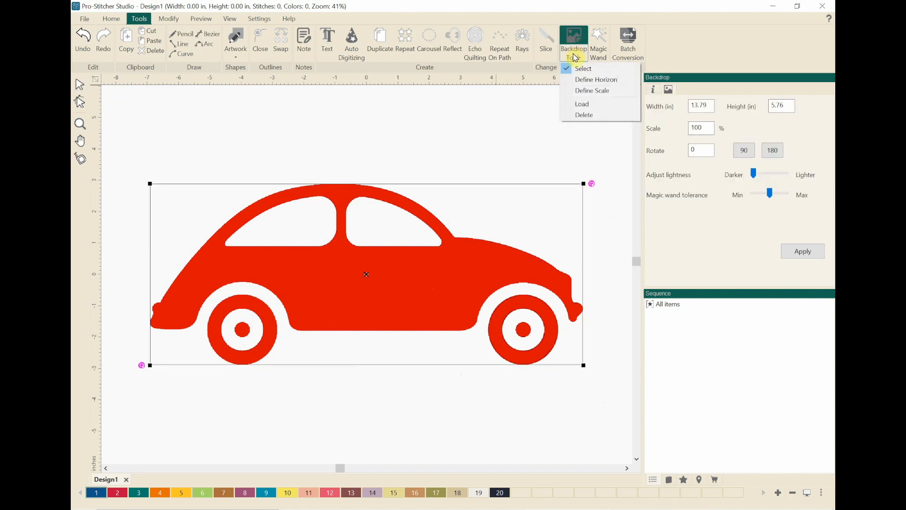
left_click(589, 116)
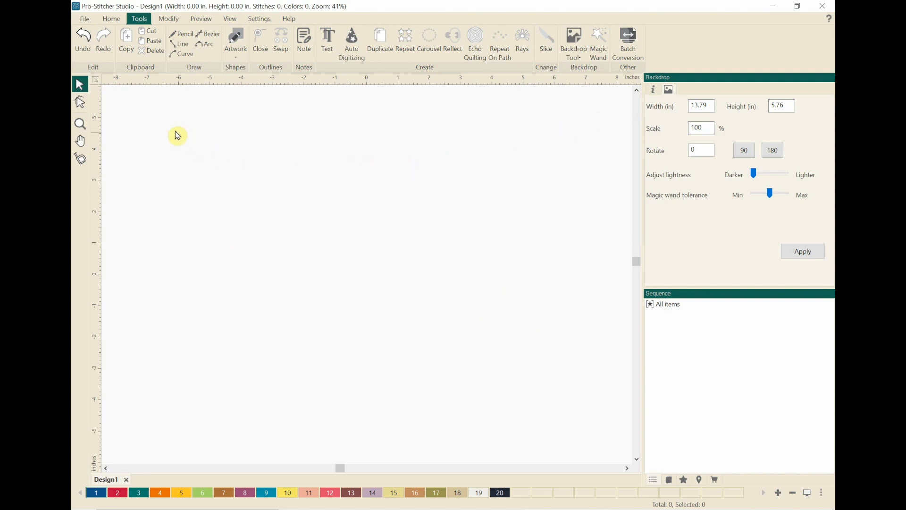
- Open the finished stitch file "VW final.hqf" from the Desktop folder
left_click(85, 20)
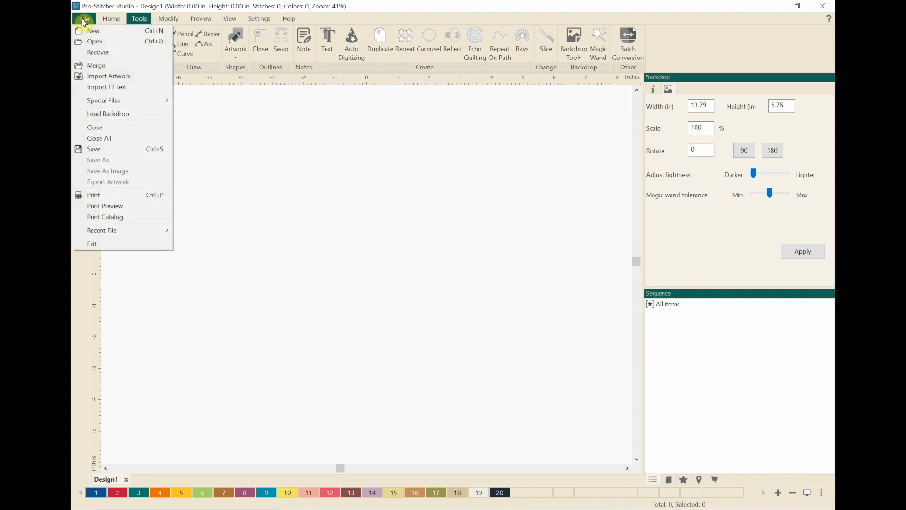
left_click(92, 43)
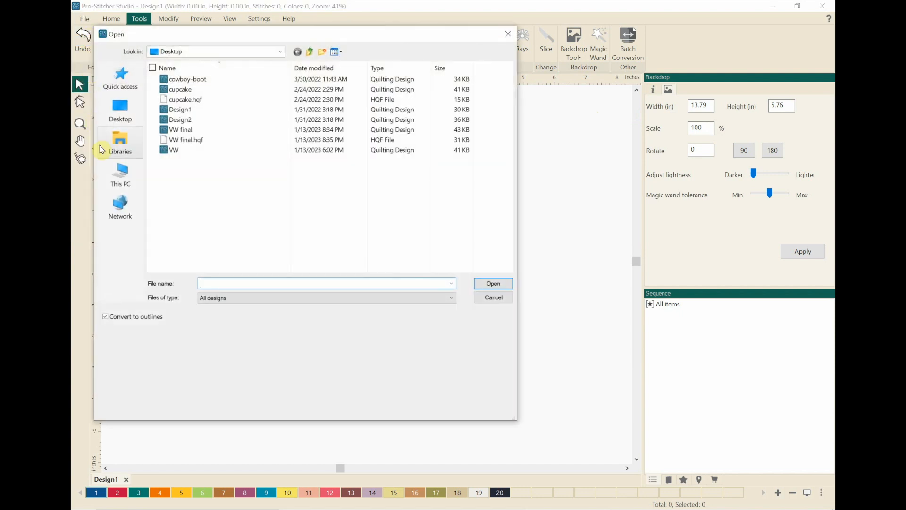
double_click(172, 141)
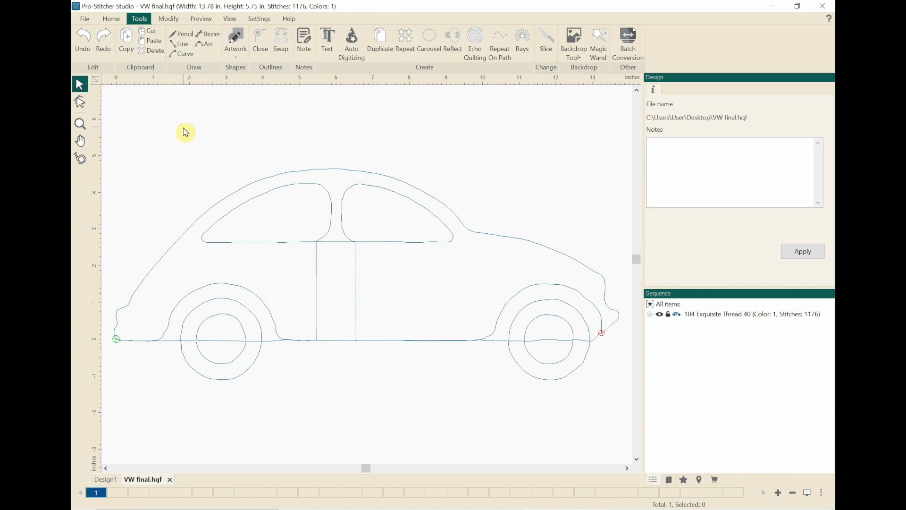
- Play the Stitchout simulation of the finished car design to review its sewing path
left_click(202, 20)
left_click(181, 40)
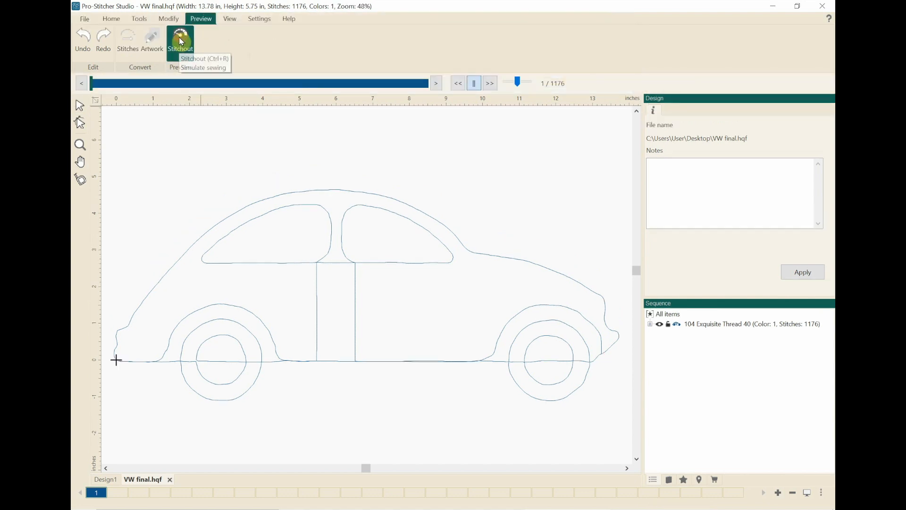
left_click(491, 84)
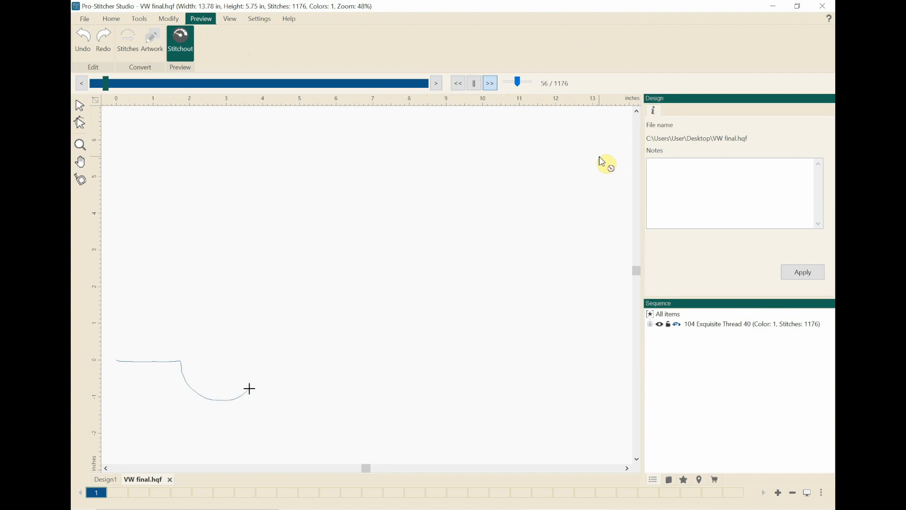